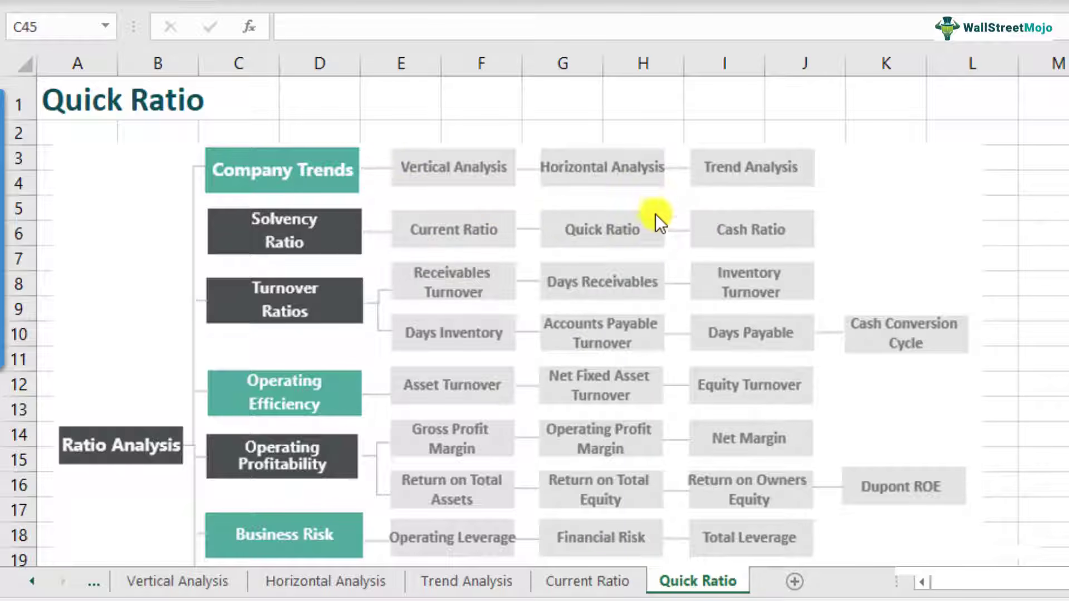
# Below the quick ratio formula picture, enter "Current Ratio" in B44 and its definition "Current Assets / Current Liablities" in D44.
pyautogui.scroll(-1, 1062, 332)
pyautogui.scroll(-6, 1062, 332)
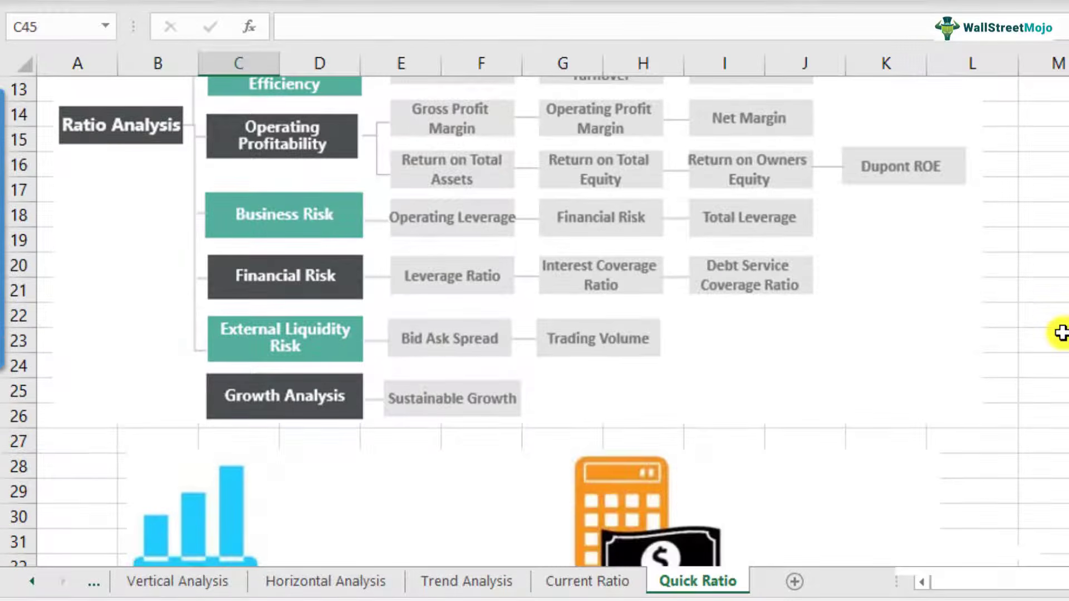
pyautogui.scroll(-2, 1057, 338)
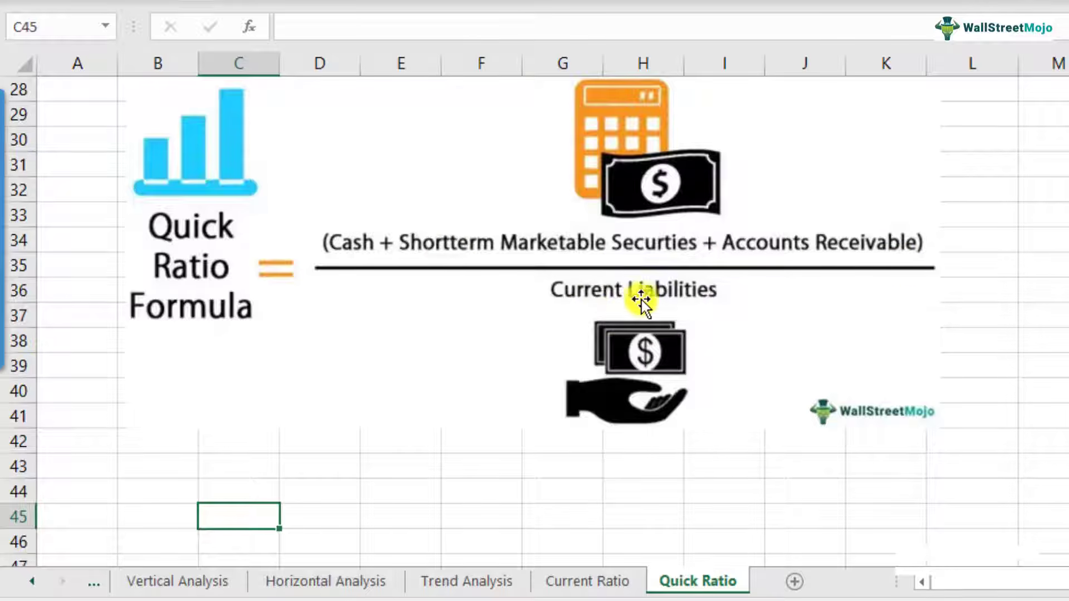
pyautogui.click(170, 496)
pyautogui.write('Current RAtio')
pyautogui.press('Tab')
pyautogui.press('Tab')
pyautogui.write('Cur')
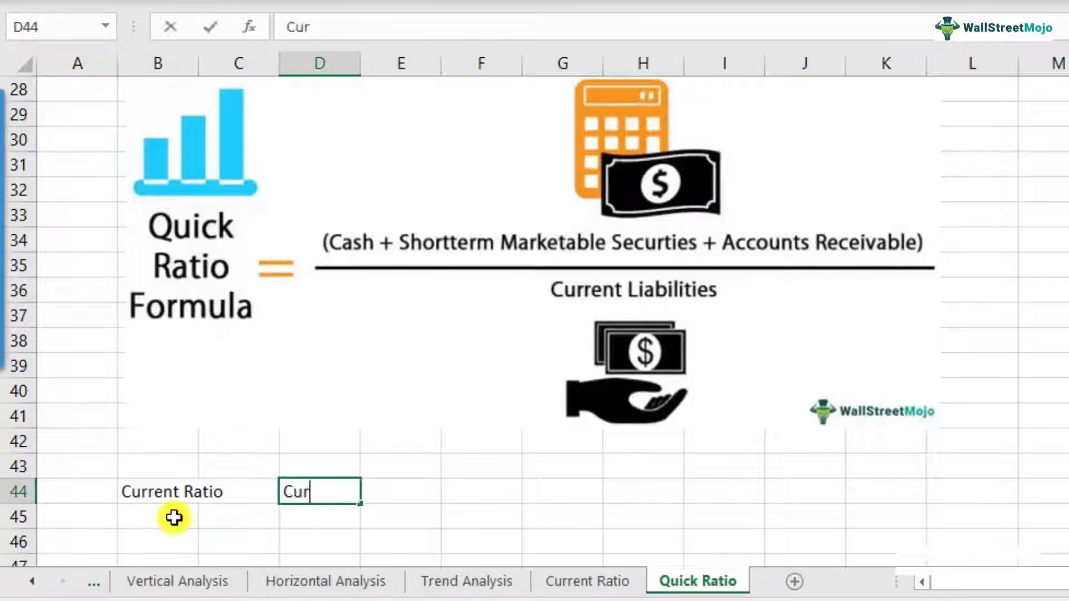
pyautogui.write('rent Assets / Current Liablities')
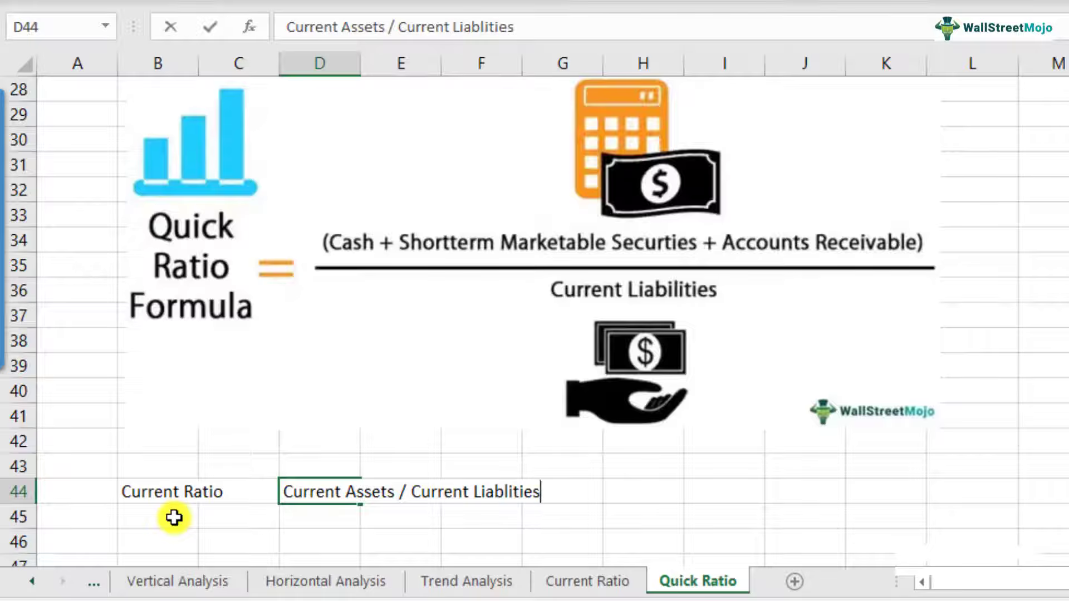
pyautogui.press('Return')
# Make the "Current Ratio" label in B44 bold.
pyautogui.scroll(-1, 178, 474)
pyautogui.click(167, 423)
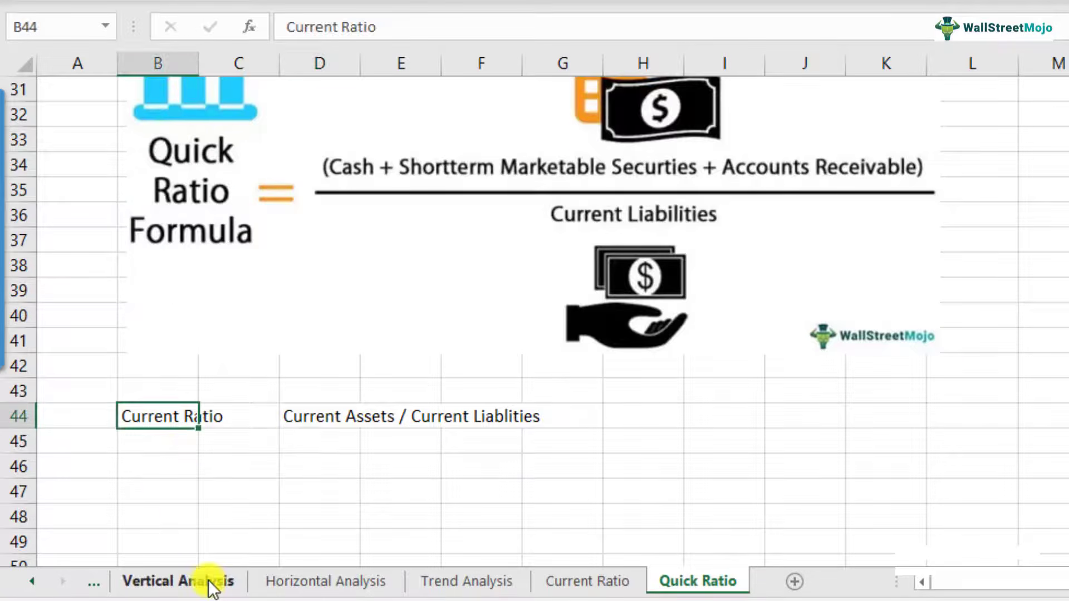
pyautogui.hotkey('ctrl', 'b')
# Enter the label "Quick Ratio" in B46, two rows below the Current Ratio label.
pyautogui.click(162, 473)
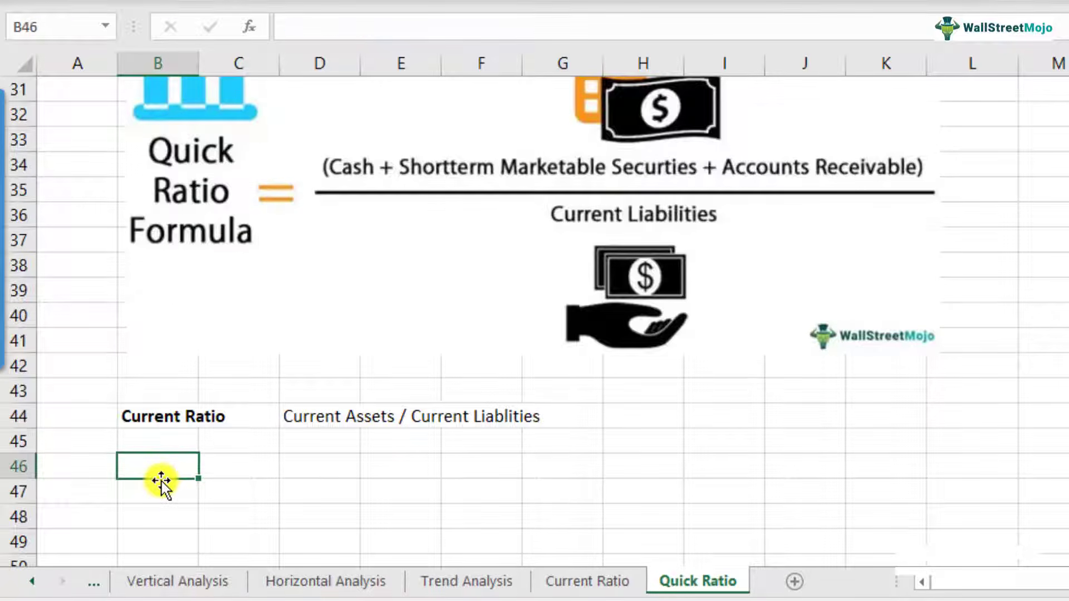
pyautogui.scroll(1, 160, 446)
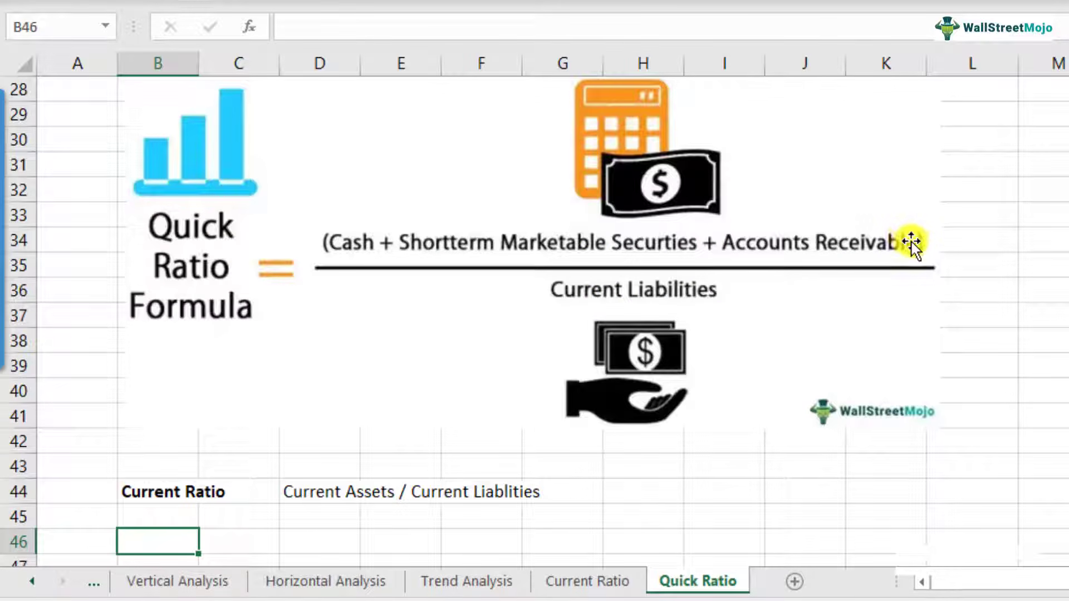
pyautogui.scroll(-1, 912, 243)
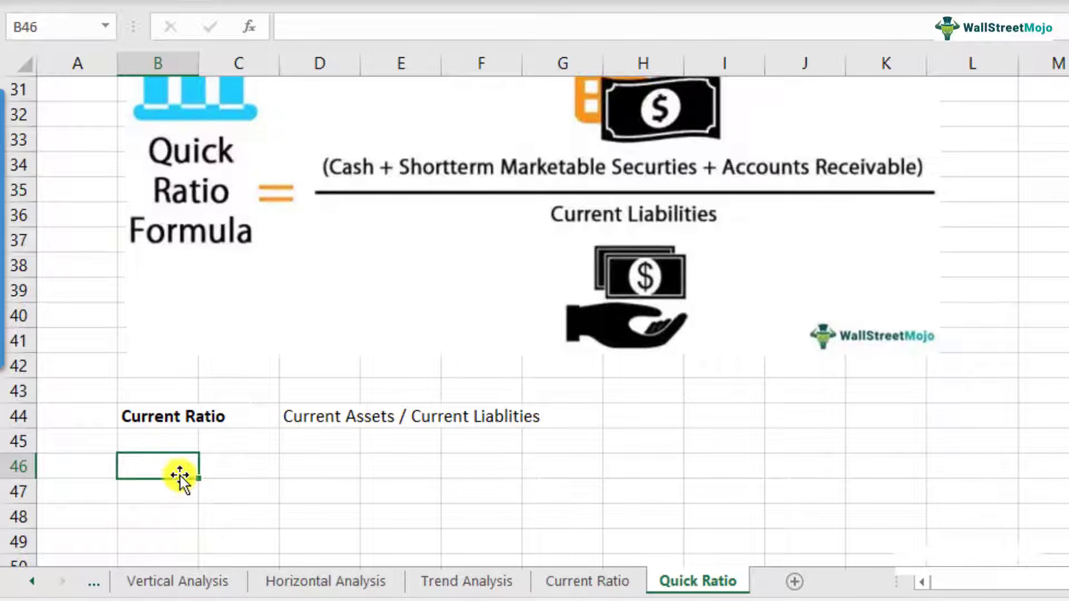
pyautogui.write('Quick Ratio')
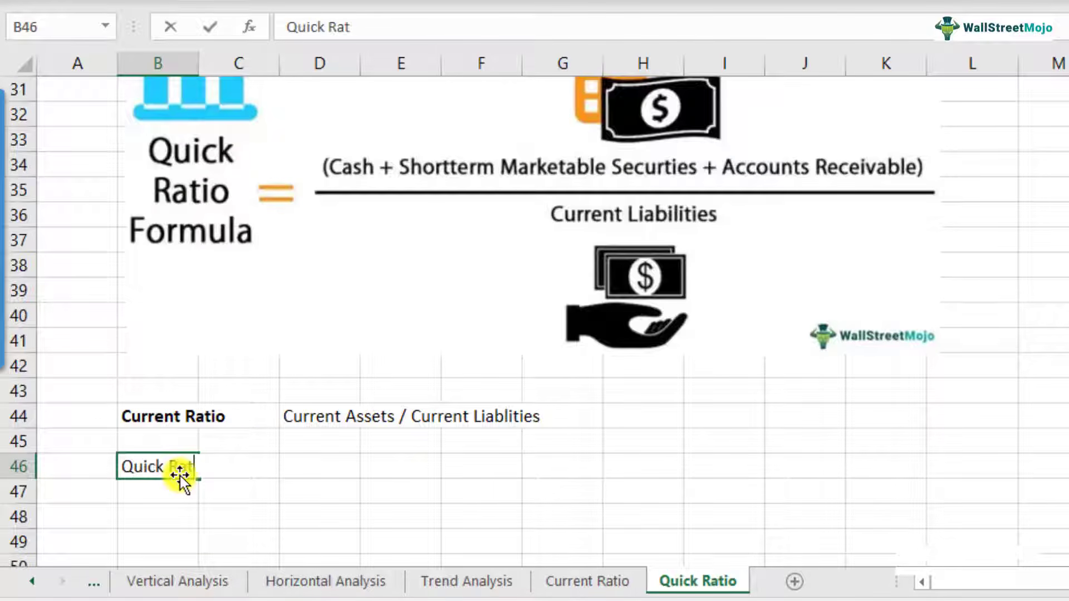
pyautogui.press('Tab')
pyautogui.press('Tab')
# Write the quick ratio definition "(Current Assets - Inventory)/Current Liablities" in D46.
pyautogui.write('Cur')
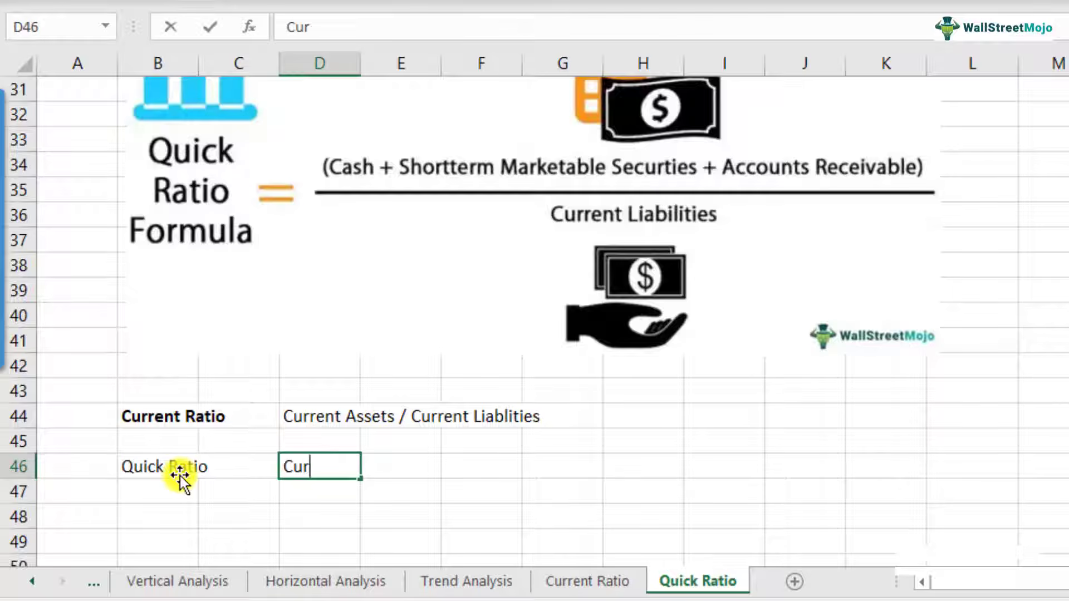
pyautogui.write('rent Asse')
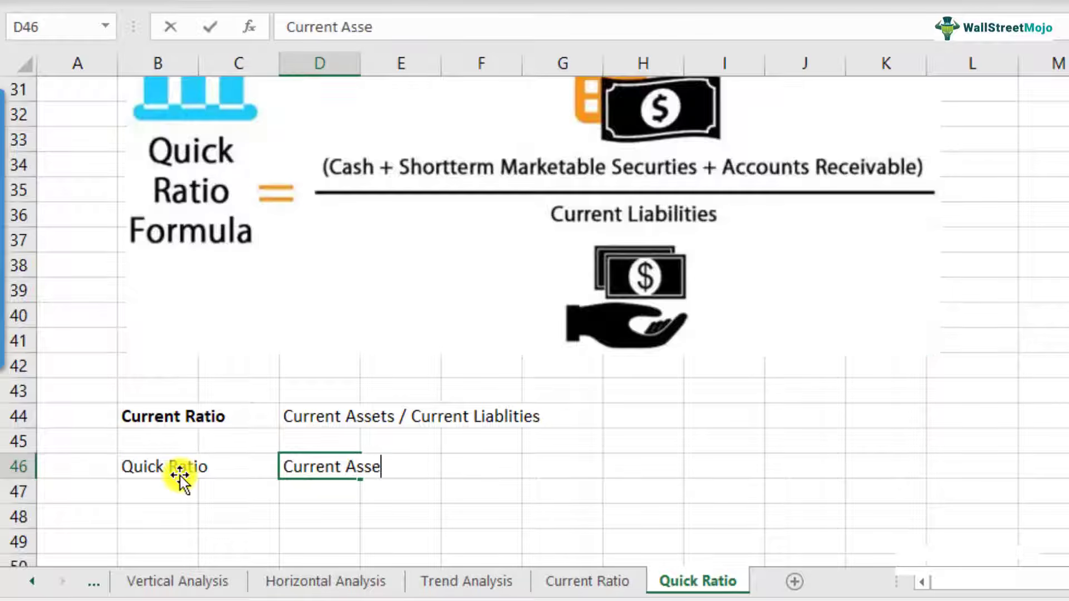
pyautogui.write('ts - Inve')
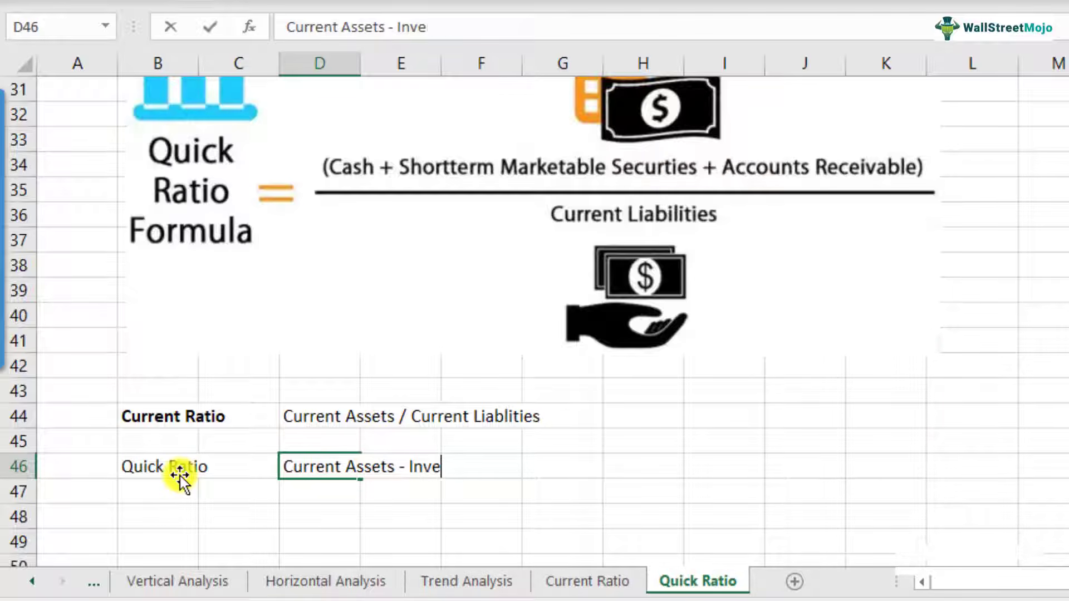
pyautogui.write('ntory)')
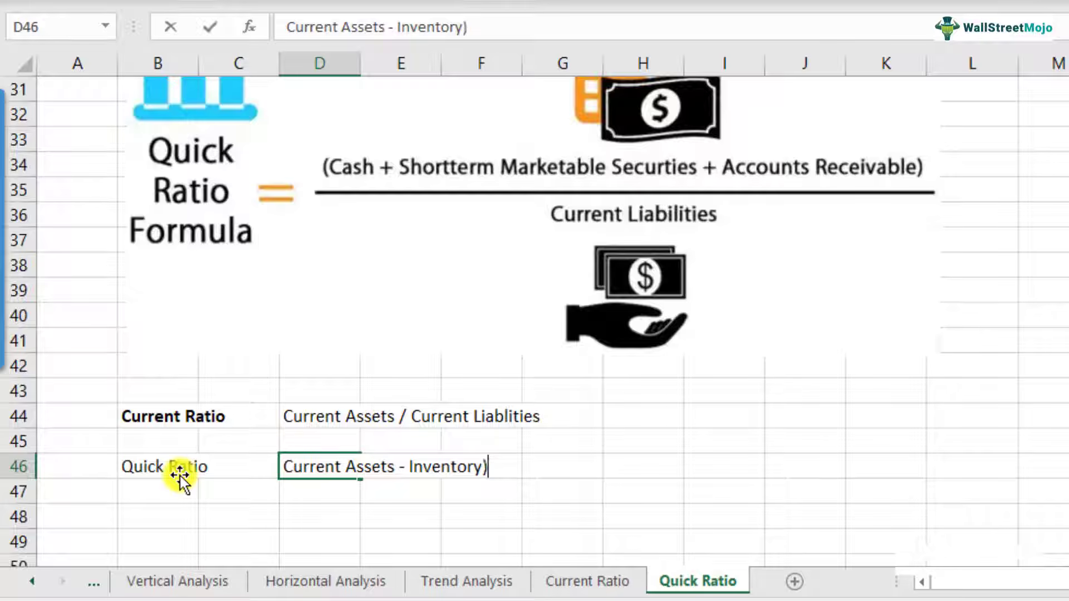
pyautogui.click(285, 466)
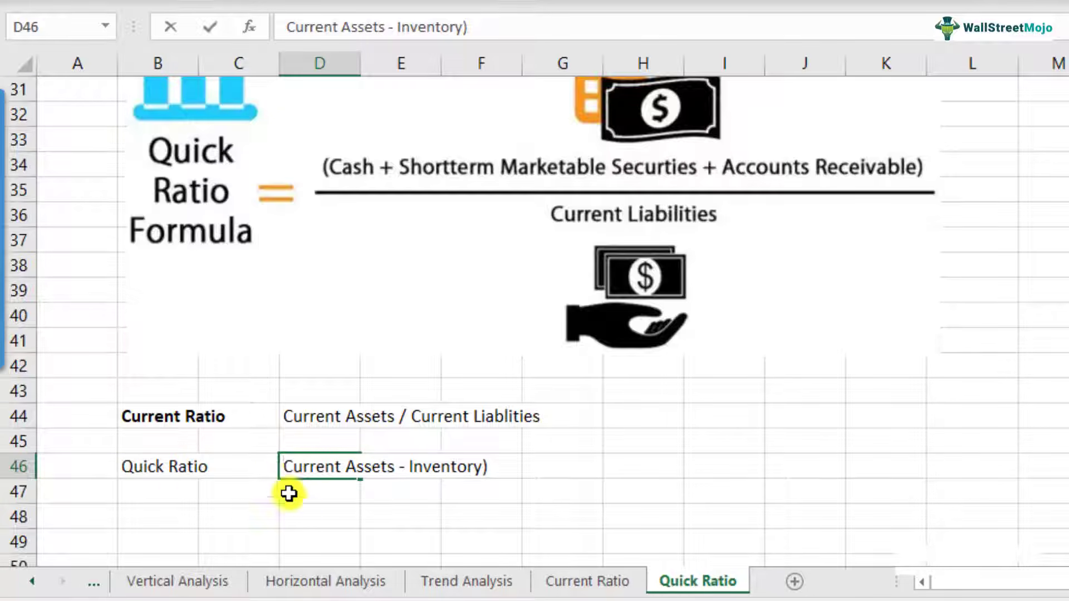
pyautogui.write('(')
pyautogui.press('End')
pyautogui.write('/Curre')
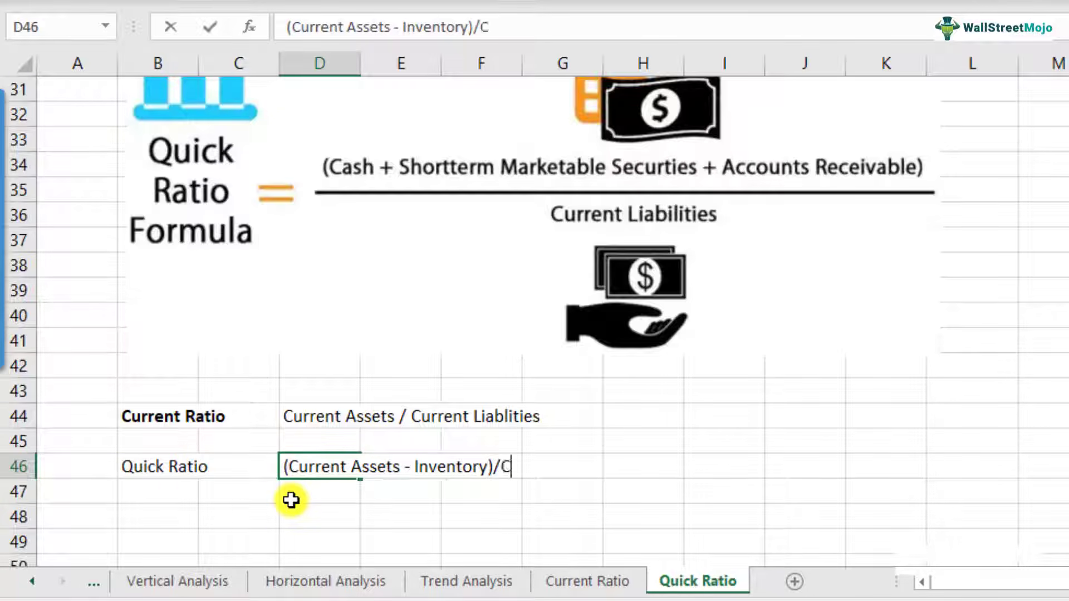
pyautogui.write('tn')
pyautogui.press('BackSpace')
pyautogui.press('BackSpace')
pyautogui.write('nt')
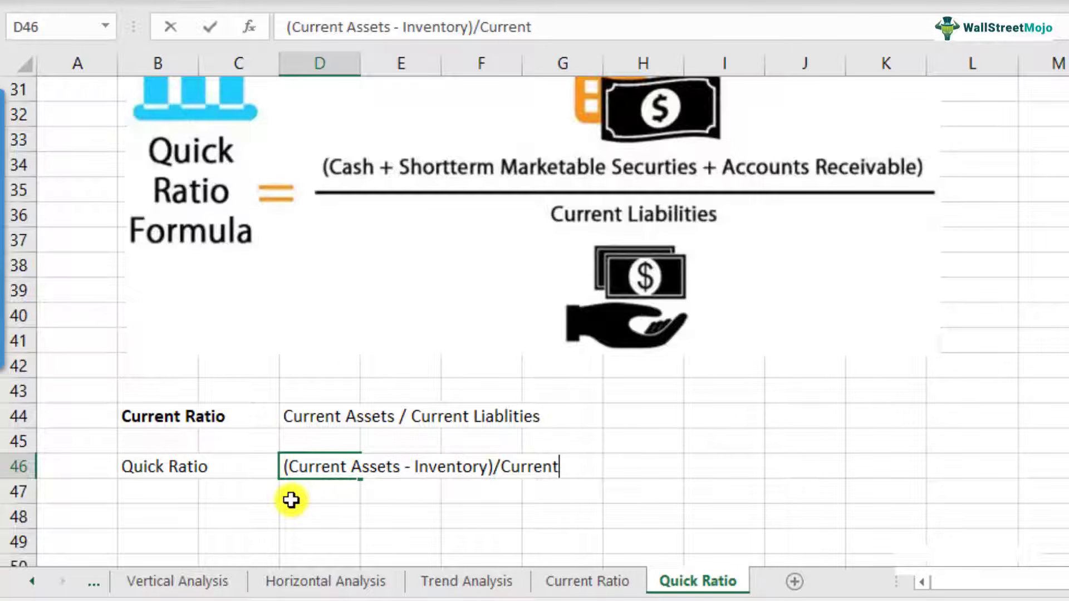
pyautogui.write(' Liablities')
pyautogui.press('Return')
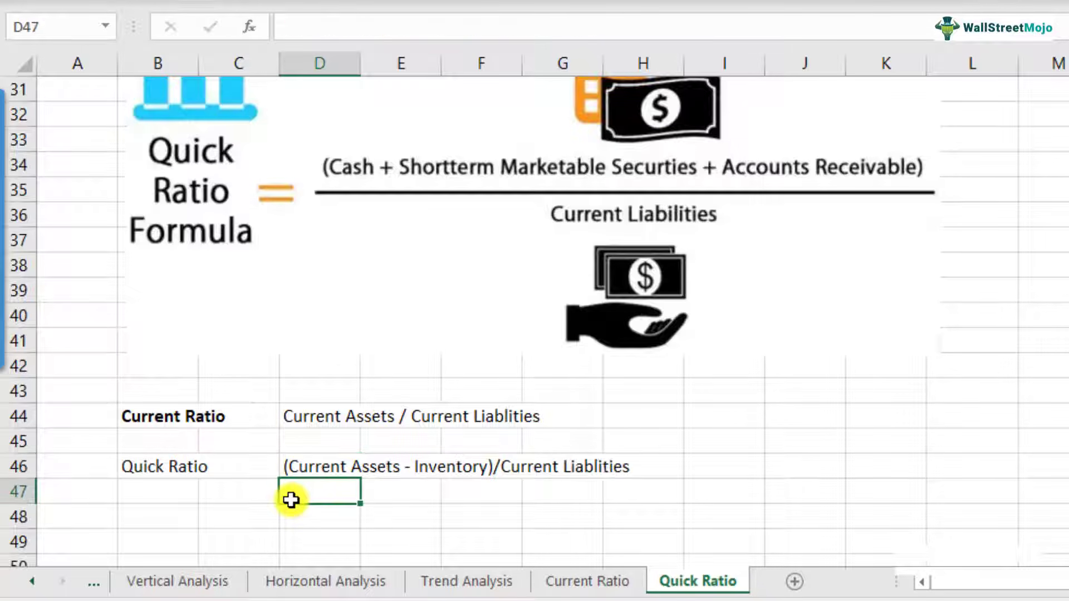
# Make the "Quick Ratio" label in B46 bold.
pyautogui.press('Up')
pyautogui.press('Left')
pyautogui.press('Left')
pyautogui.hotkey('ctrl', 'b')
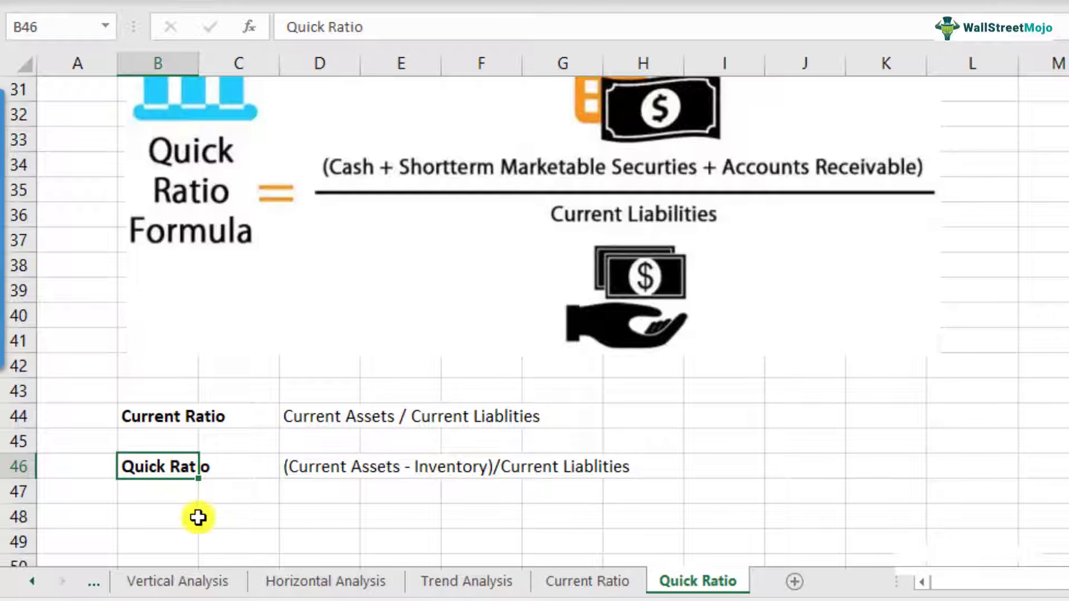
pyautogui.click(322, 473)
pyautogui.scroll(1, 153, 513)
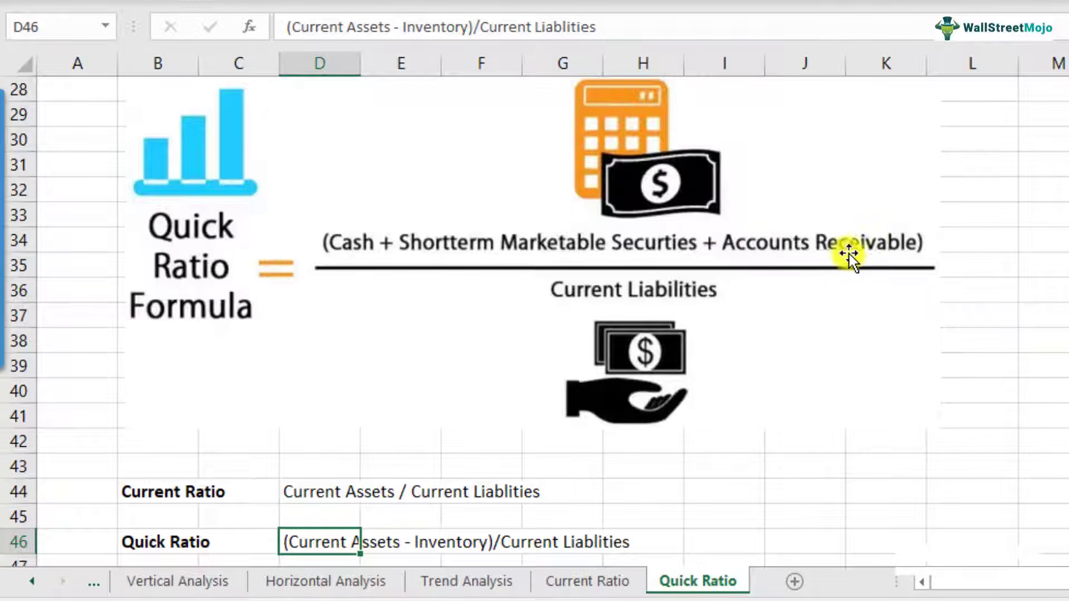
pyautogui.scroll(-1, 809, 293)
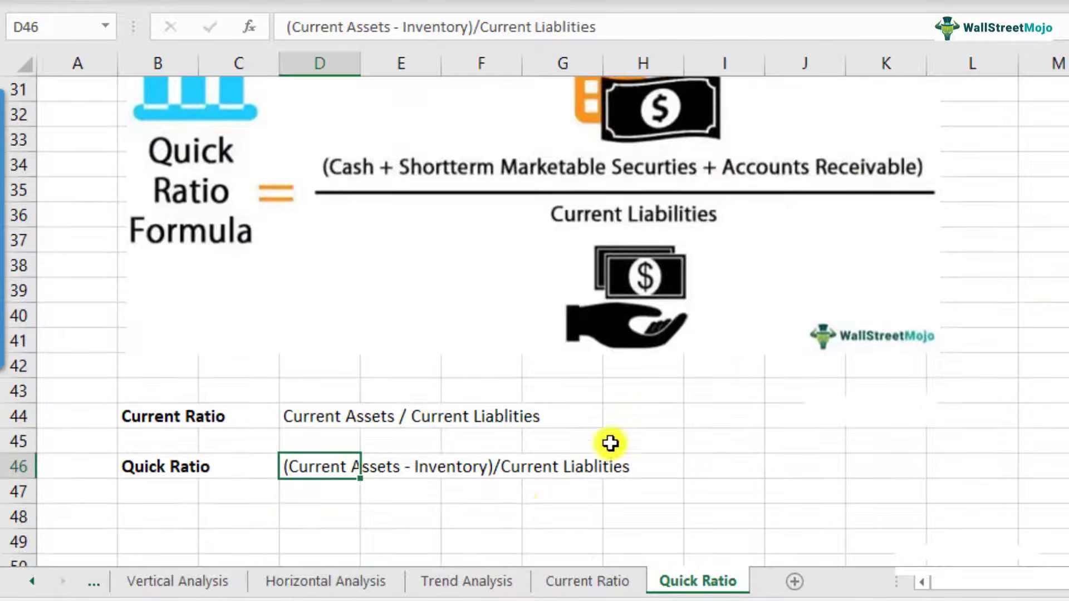
pyautogui.click(771, 452)
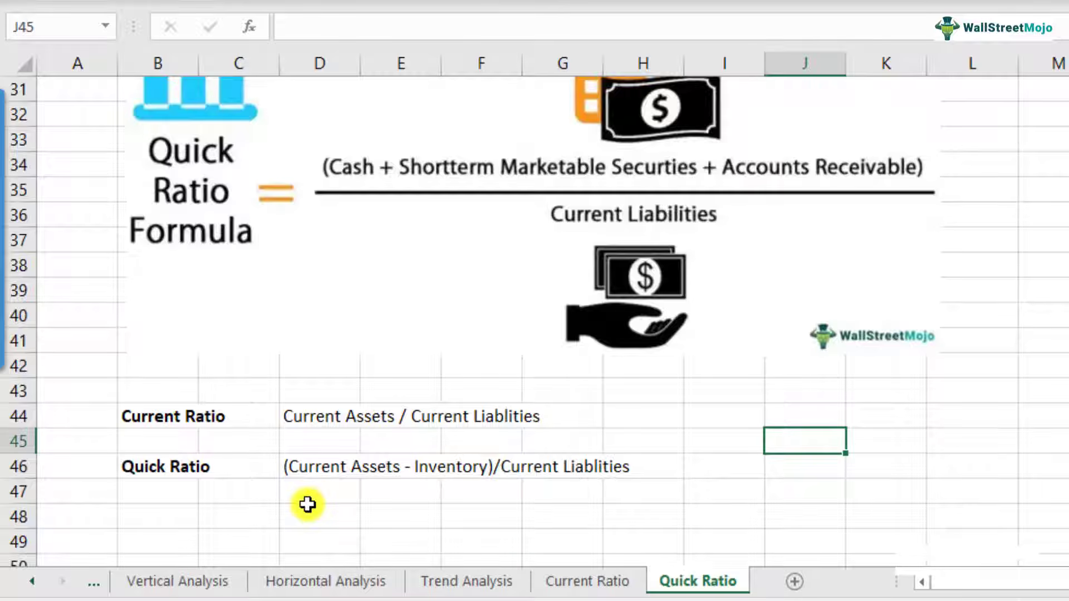
pyautogui.click(151, 420)
pyautogui.click(151, 469)
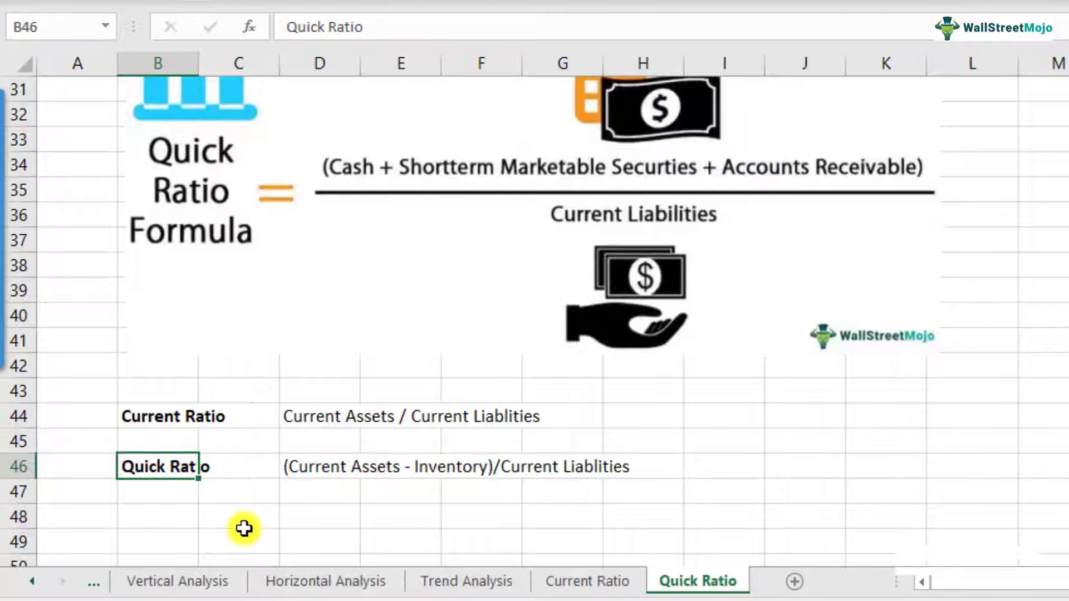
# Start the example data with the label "Current Assets" in D48 and its amount 1200 in F48.
pyautogui.click(320, 522)
pyautogui.scroll(-2, 334, 509)
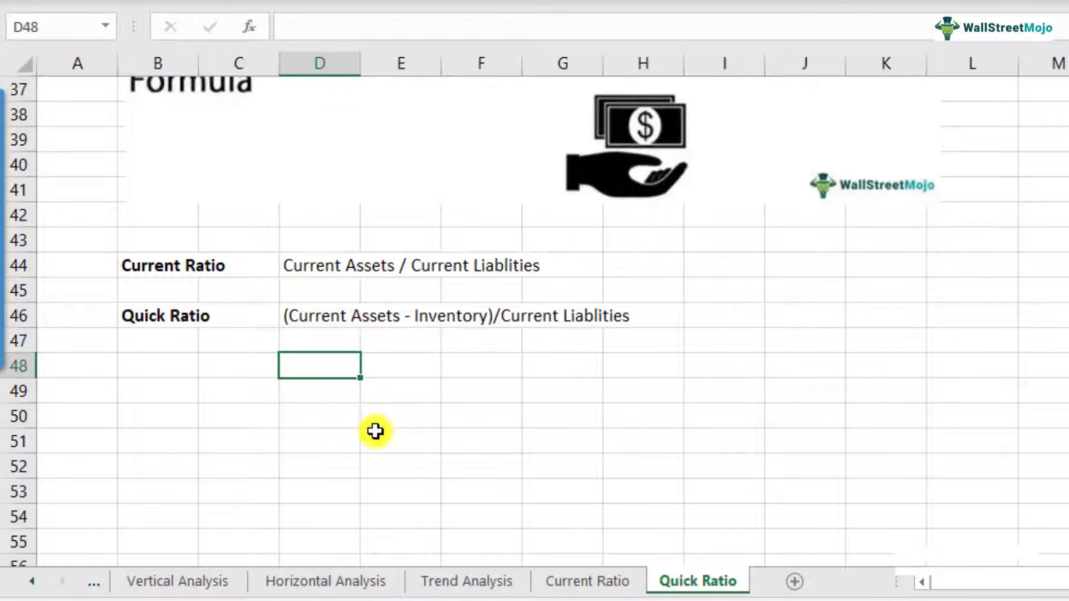
pyautogui.write('Current Assets')
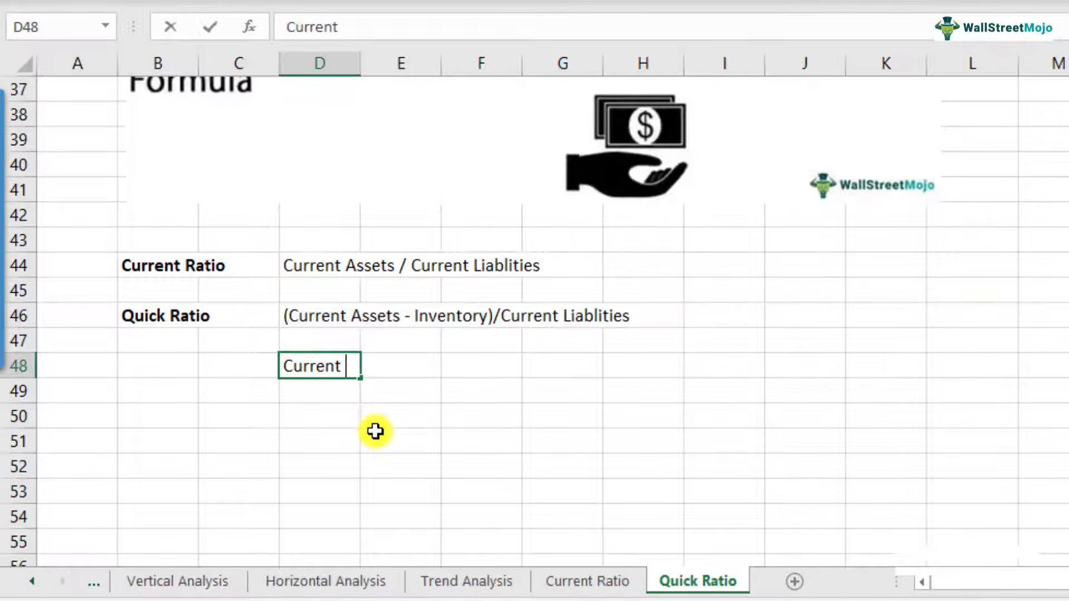
pyautogui.press('Return')
pyautogui.press('Up')
pyautogui.press('Right')
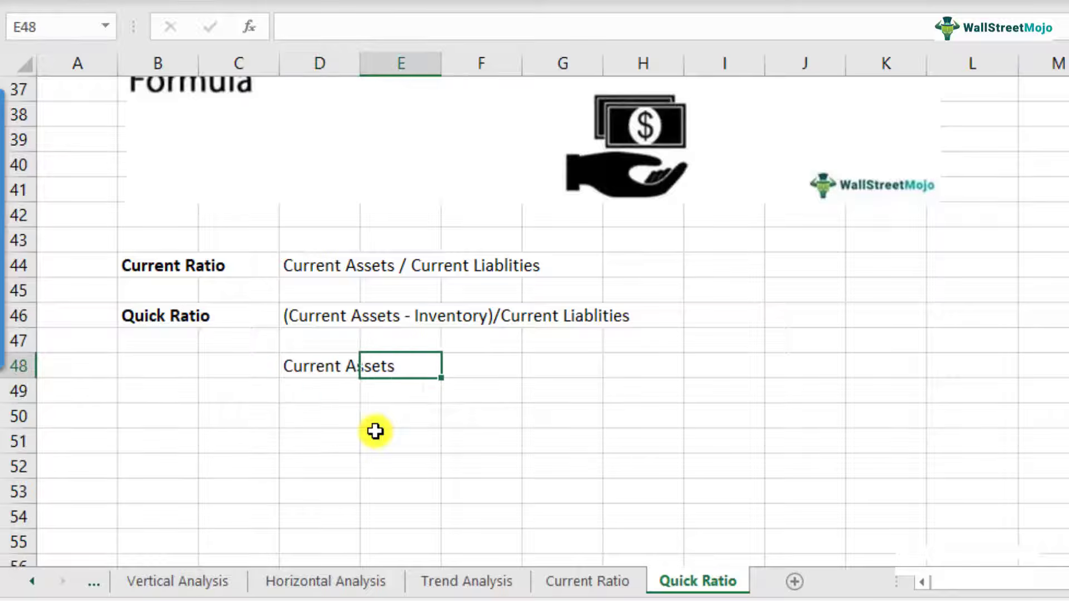
pyautogui.press('Right')
pyautogui.write('1200')
pyautogui.press('Return')
# Enter the label "Cash" in D49, directly under Current Assets.
pyautogui.press('Left')
pyautogui.press('Left')
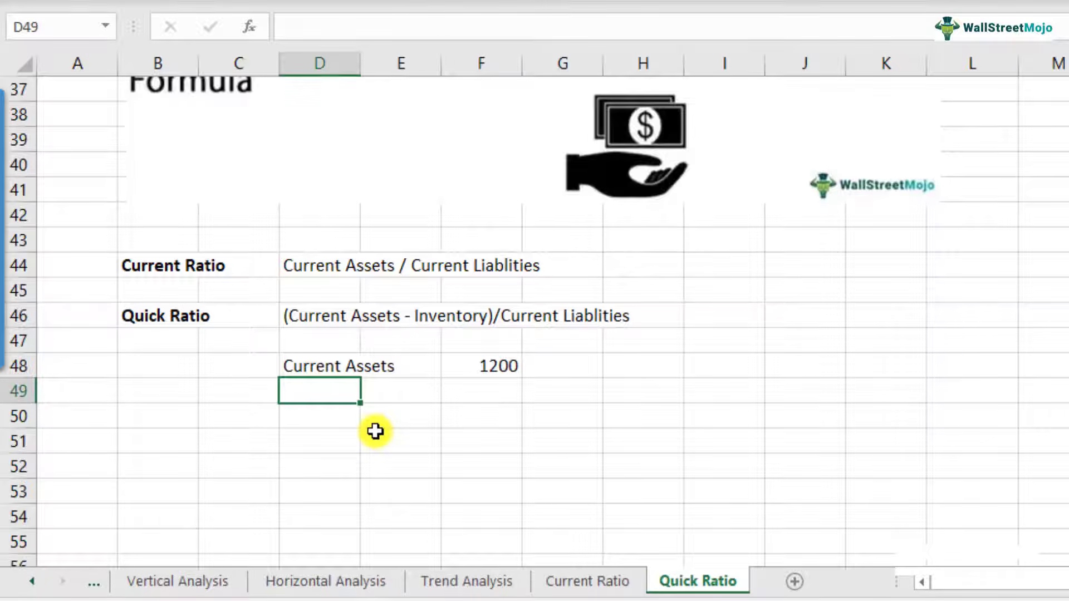
pyautogui.write('CAsh')
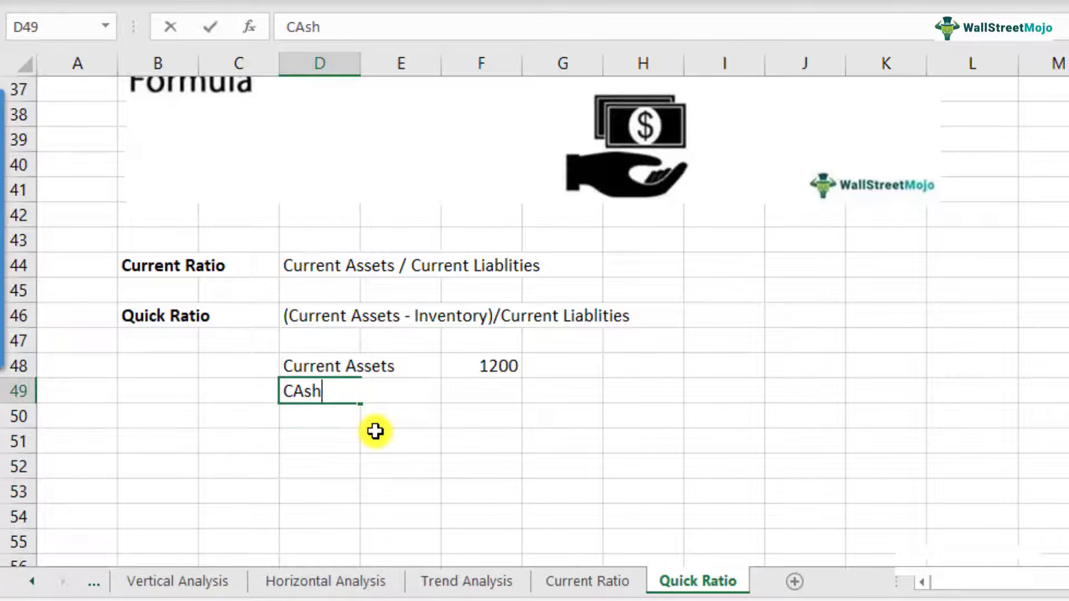
pyautogui.press('Return')
# Enter the label "Marketable securities" in D50, correcting its spelling.
pyautogui.press('F2')
pyautogui.write('Market')
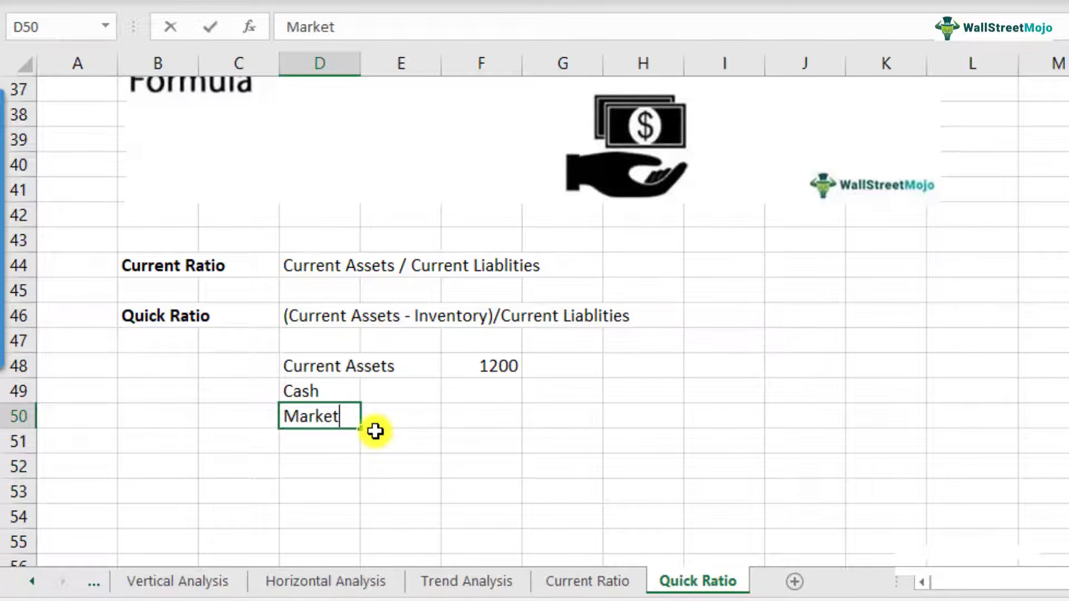
pyautogui.write('able securites')
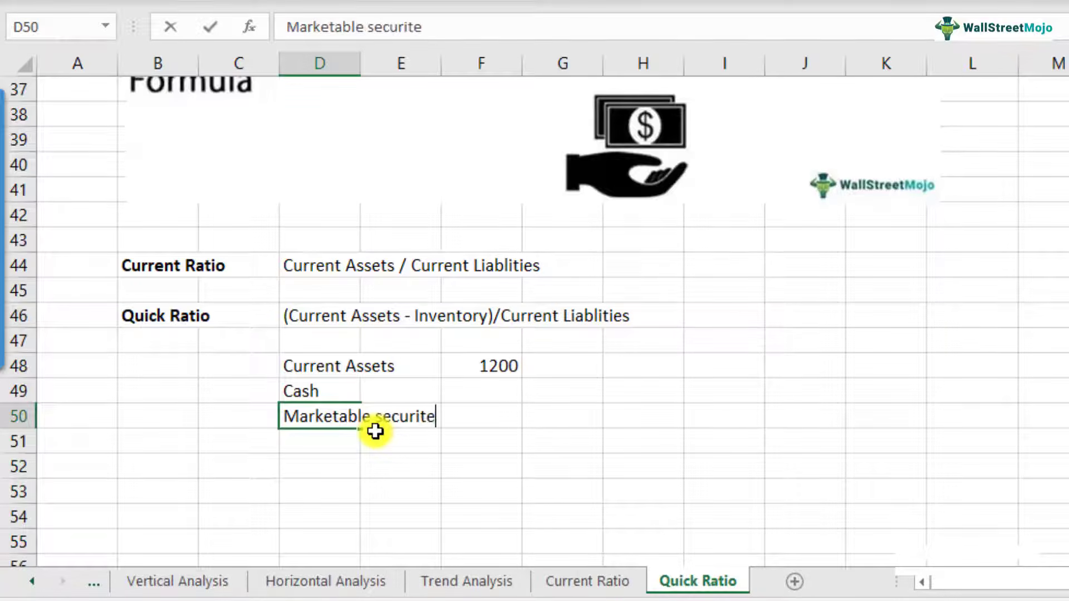
pyautogui.press('Return')
pyautogui.press('Up')
pyautogui.press('F2')
pyautogui.press('BackSpace')
pyautogui.press('BackSpace')
pyautogui.write('ies')
pyautogui.press('Return')
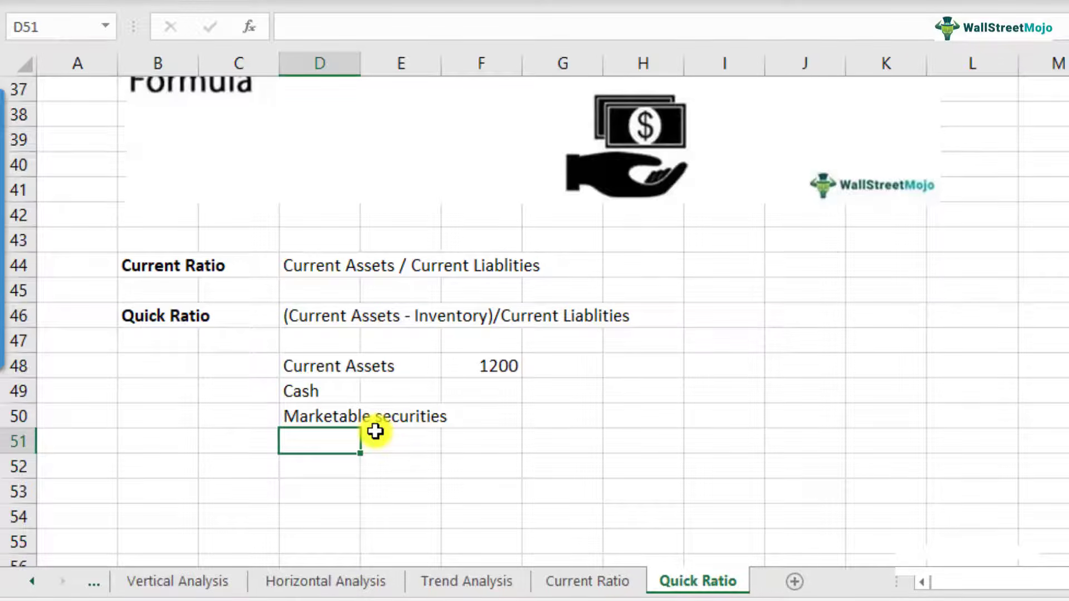
# Add the labels "Accounts Receivables" in D51 and "Inventory" in D52.
pyautogui.write('Accoutns')
pyautogui.press('BackSpace')
pyautogui.press('BackSpace')
pyautogui.press('BackSpace')
pyautogui.write('ns')
pyautogui.press('BackSpace')
pyautogui.write('ts ')
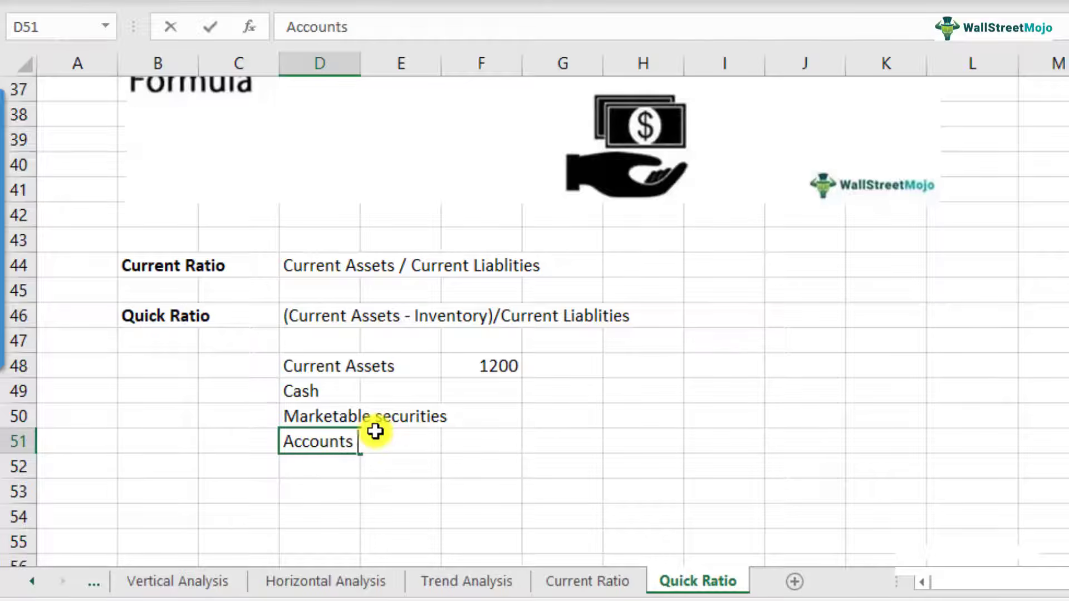
pyautogui.write('Receivables')
pyautogui.press('Return')
pyautogui.write('Inventory')
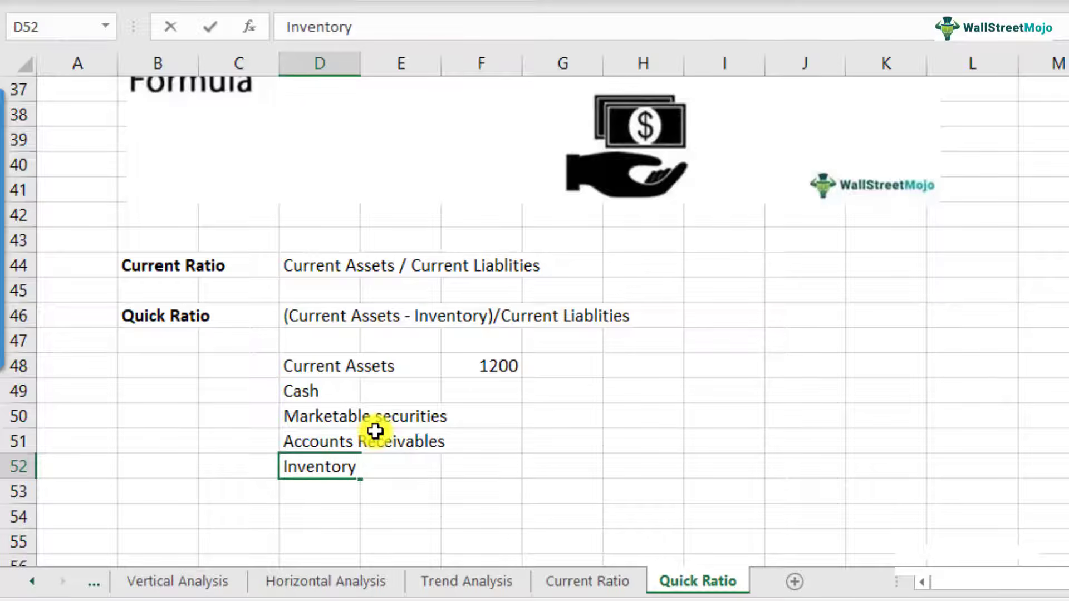
pyautogui.press('Return')
# Enter 100 as the Cash amount in F49.
pyautogui.press('Up')
pyautogui.press('Up')
pyautogui.press('Up')
pyautogui.press('Up')
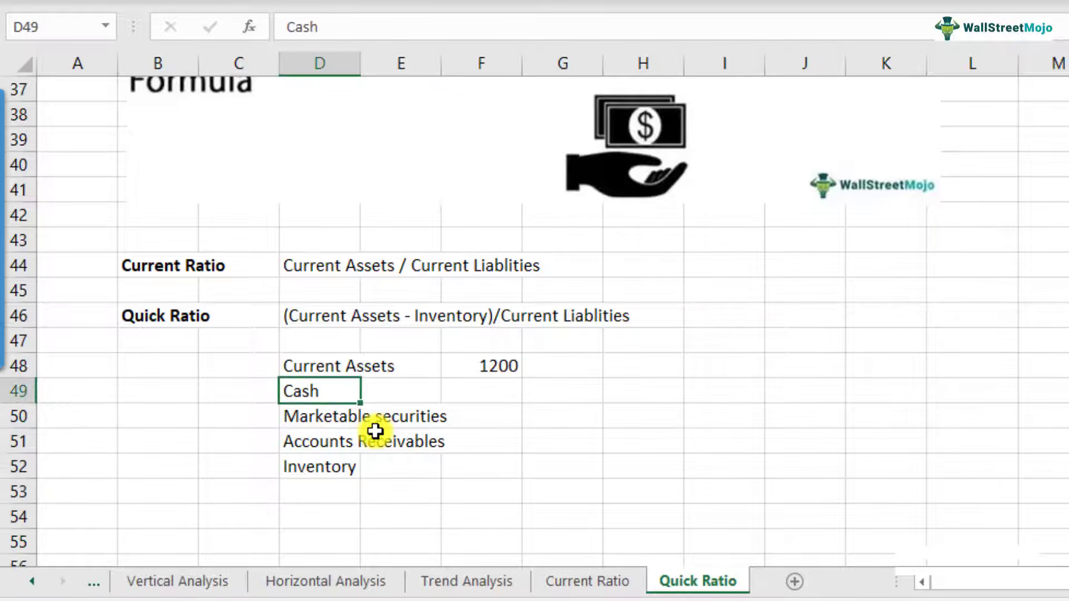
pyautogui.press('Right')
pyautogui.press('Right')
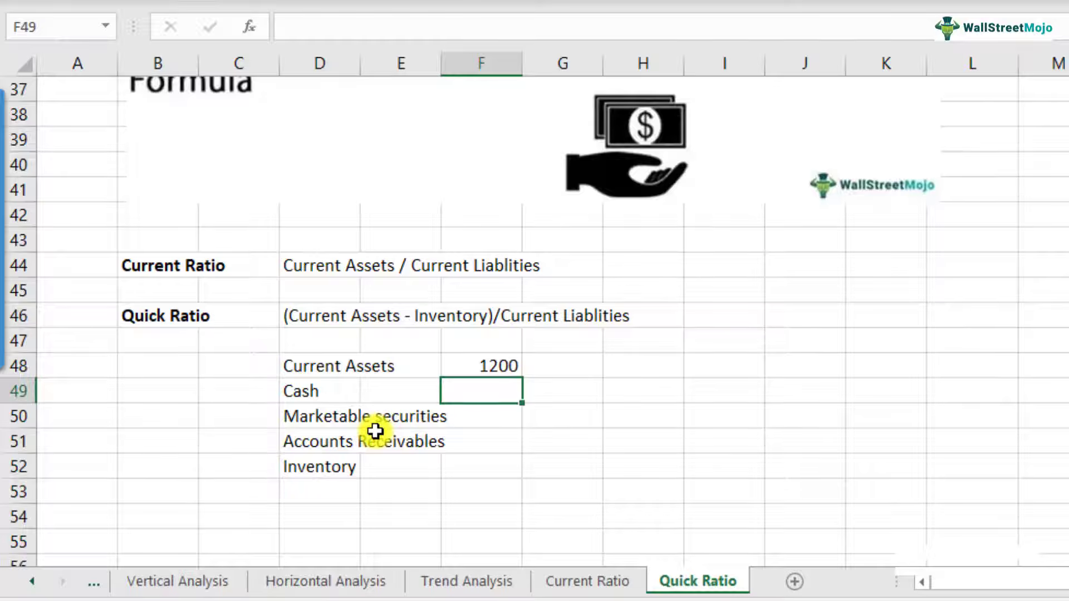
pyautogui.write('100')
pyautogui.press('Return')
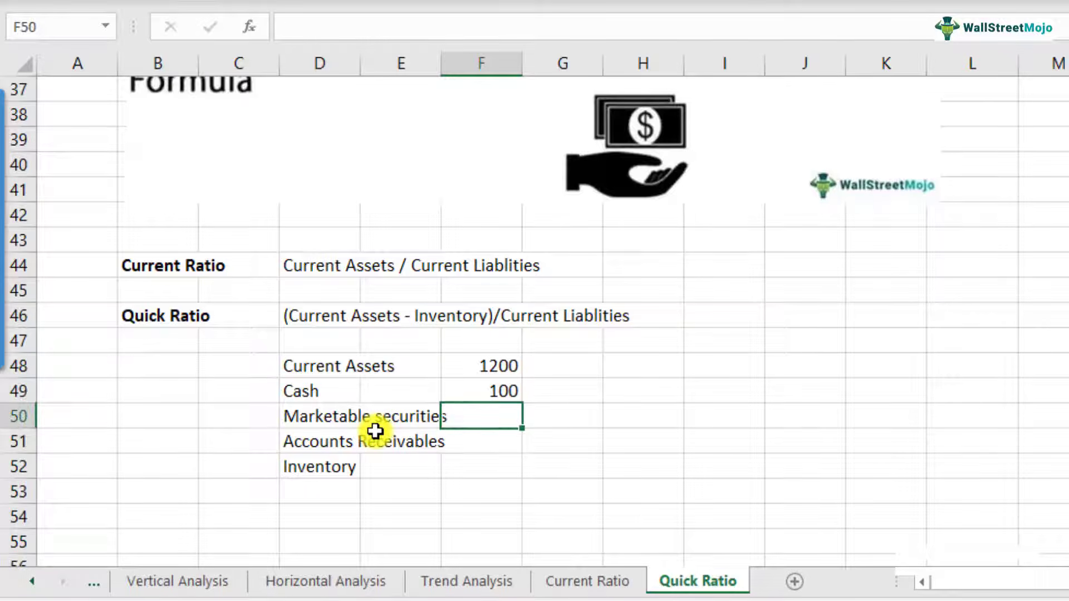
# Enter 100 for Marketable securities in F50, 200 for Accounts Receivables in F51 and 800 for Inventory in F52.
pyautogui.write('100')
pyautogui.press('Return')
pyautogui.write('200')
pyautogui.press('Return')
pyautogui.write('800')
pyautogui.press('Return')
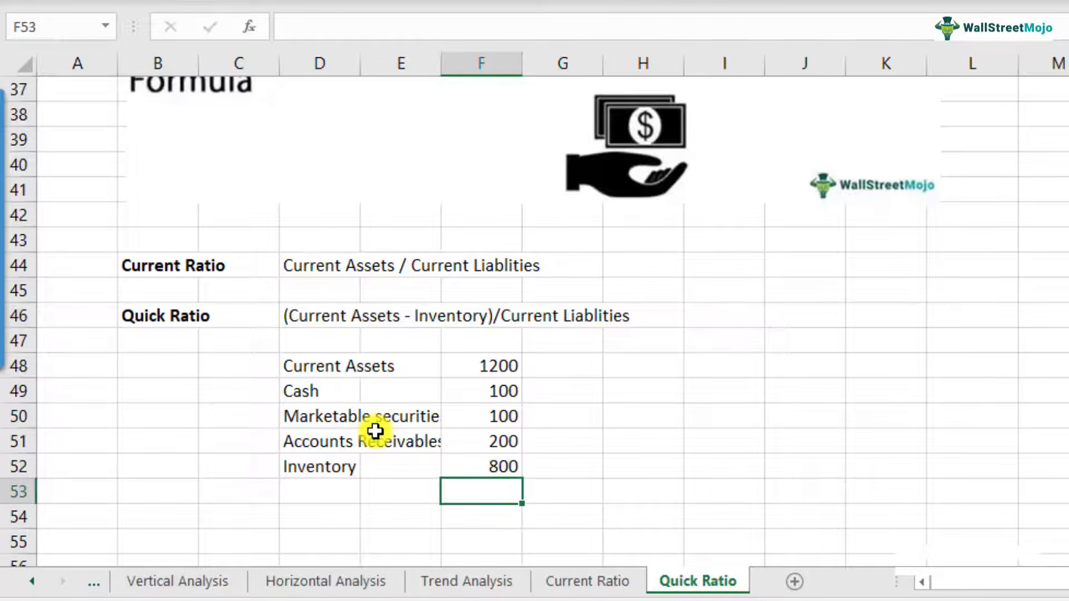
pyautogui.write('=su')
pyautogui.press('Escape')
pyautogui.press('Escape')
# Select the four component amounts in F49:F52 to check them against the Current Assets total.
pyautogui.press('Up')
pyautogui.hotkey('shift', 'Up')
pyautogui.hotkey('shift', 'Up')
pyautogui.hotkey('shift', 'Up')
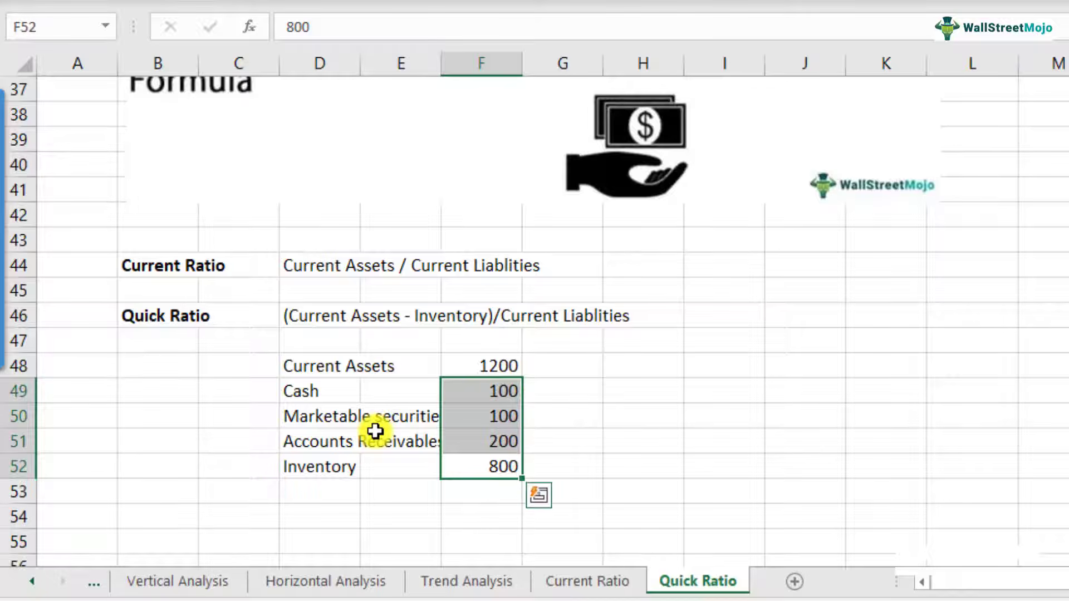
# Enter the label "Current liablities" in H48, on the same row as Current Assets.
pyautogui.press('Up')
pyautogui.press('Up')
pyautogui.press('Up')
pyautogui.press('Up')
pyautogui.press('Right')
pyautogui.press('Right')
pyautogui.write('Current liabl')
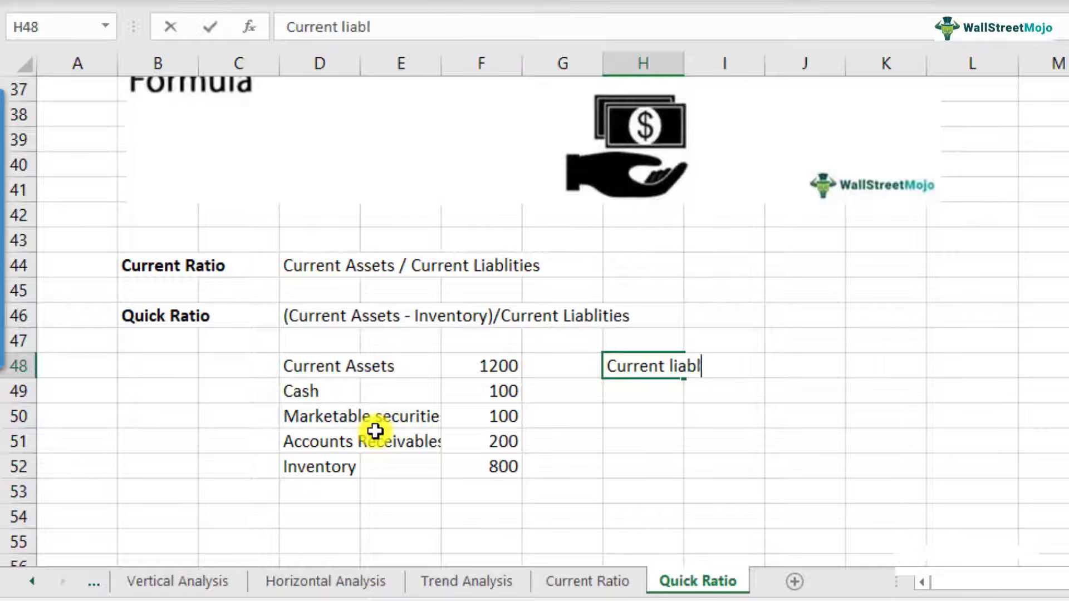
pyautogui.write('ities')
pyautogui.press('Return')
# Enter 1000 as the current liabilities amount in J48.
pyautogui.press('Up')
pyautogui.press('Right')
pyautogui.press('Right')
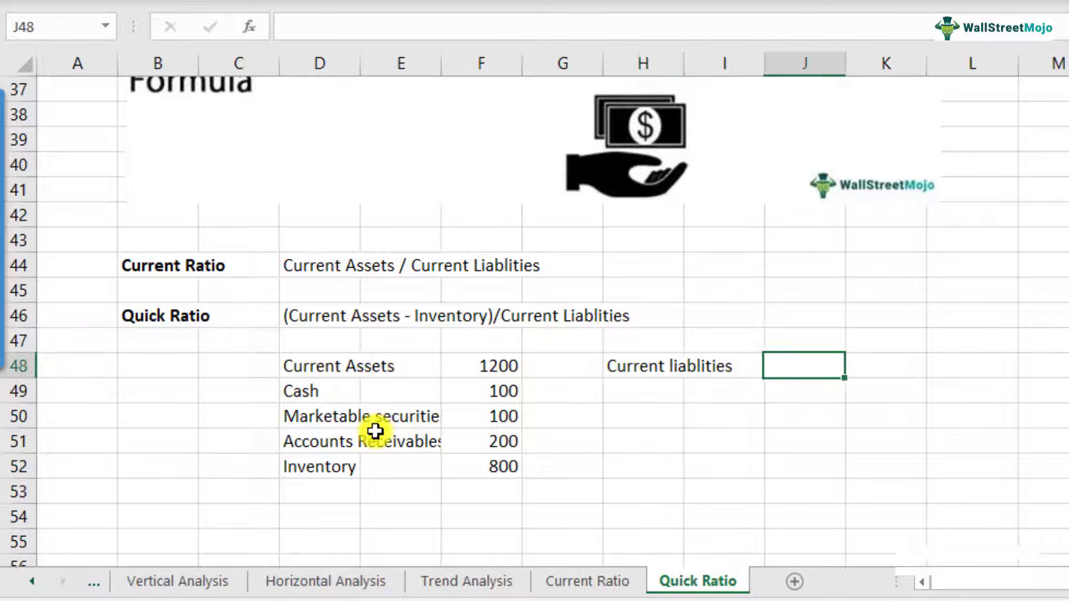
pyautogui.write('1000')
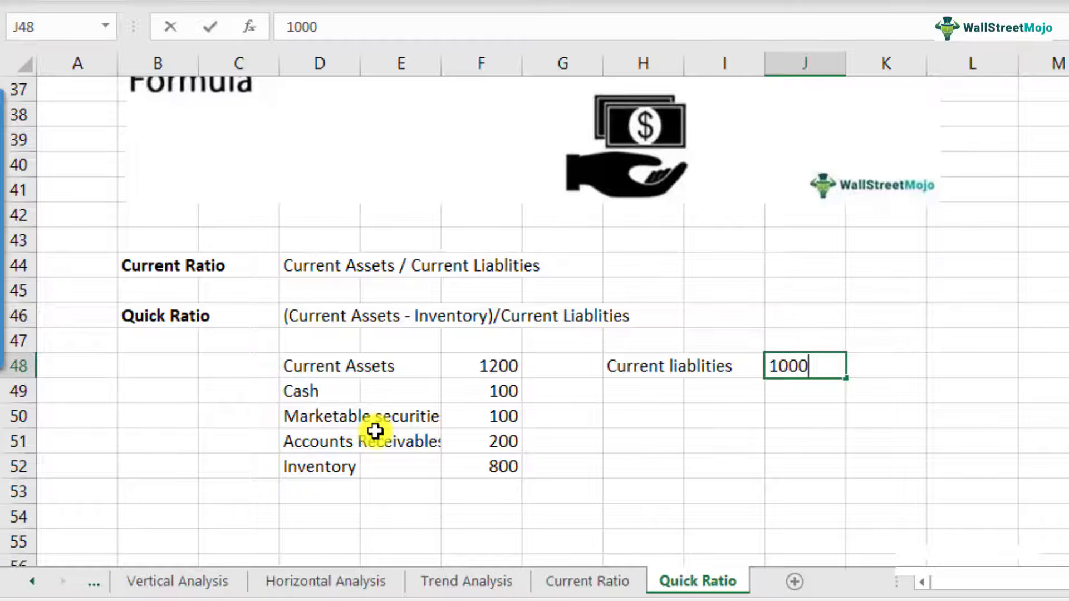
pyautogui.press('Return')
# Enter the label "Current Ratio" in C55, below the example figures.
pyautogui.scroll(-1, 153, 239)
pyautogui.click(148, 194)
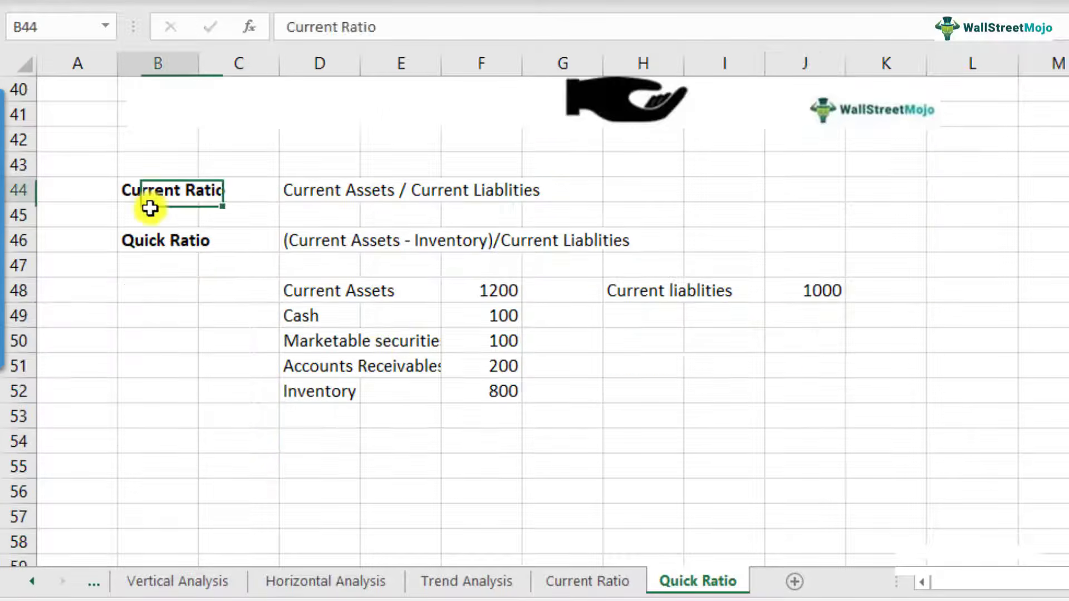
pyautogui.click(234, 469)
pyautogui.write('Current Ratio')
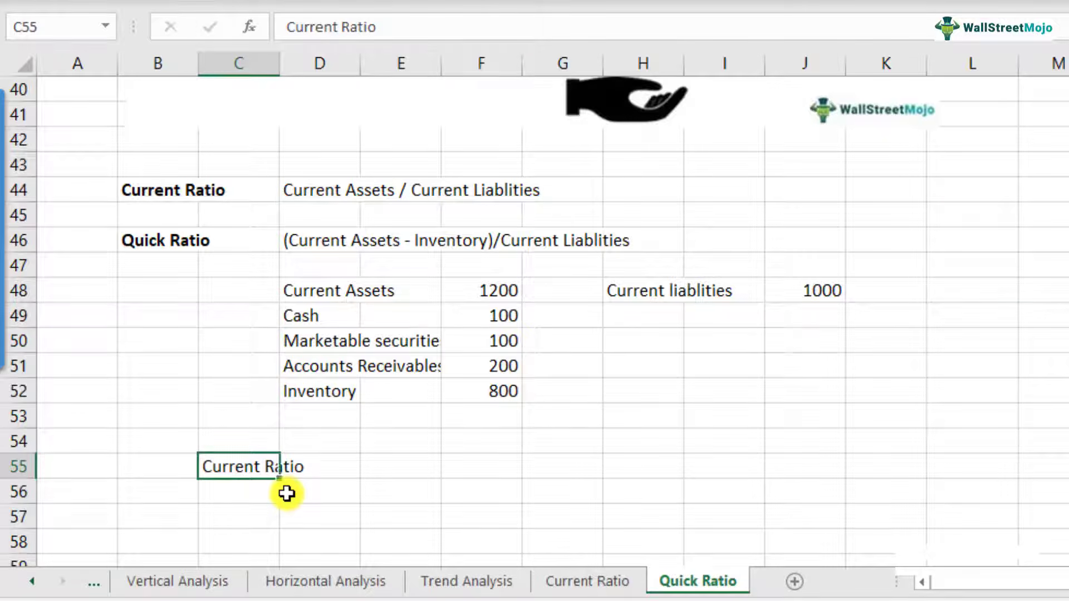
# Calculate the current ratio in F55 with the formula =F48/J48 and review its cell references.
pyautogui.press('Right')
pyautogui.press('Right')
pyautogui.press('Right')
pyautogui.write('=')
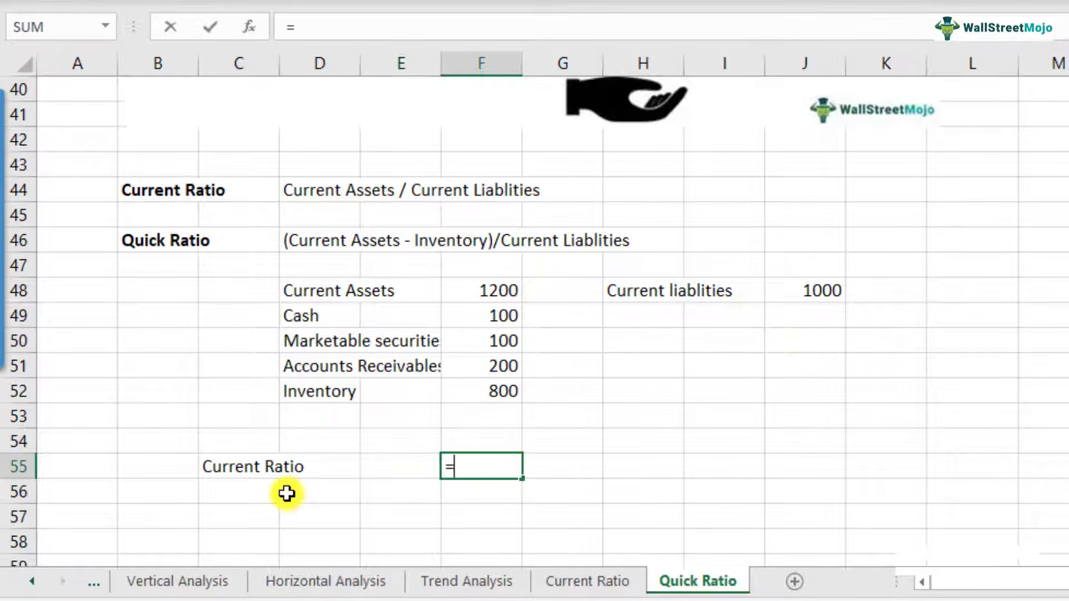
pyautogui.click(499, 291)
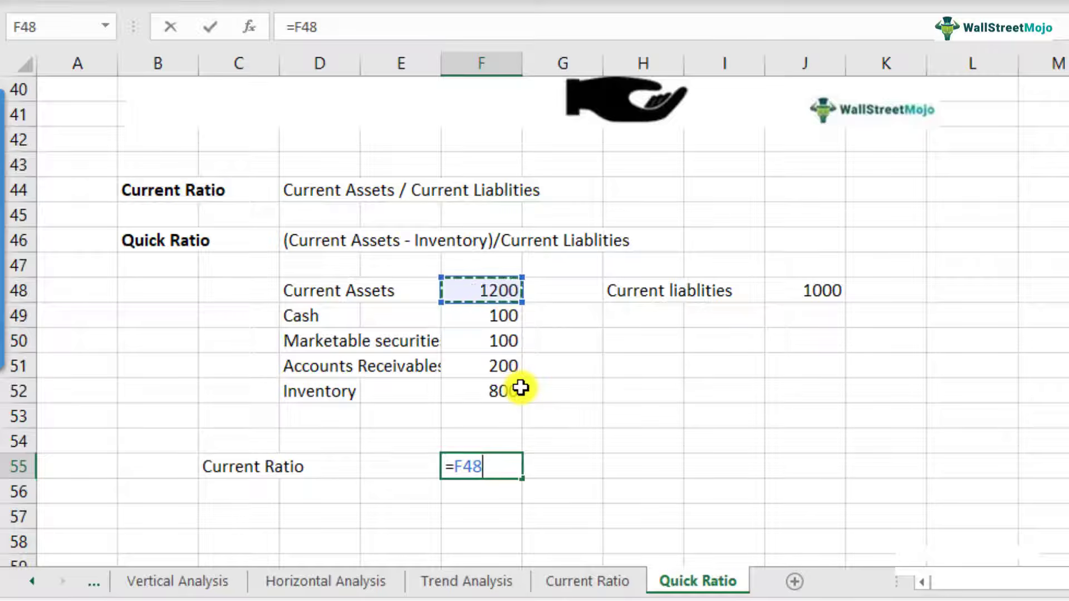
pyautogui.write('/')
pyautogui.click(814, 292)
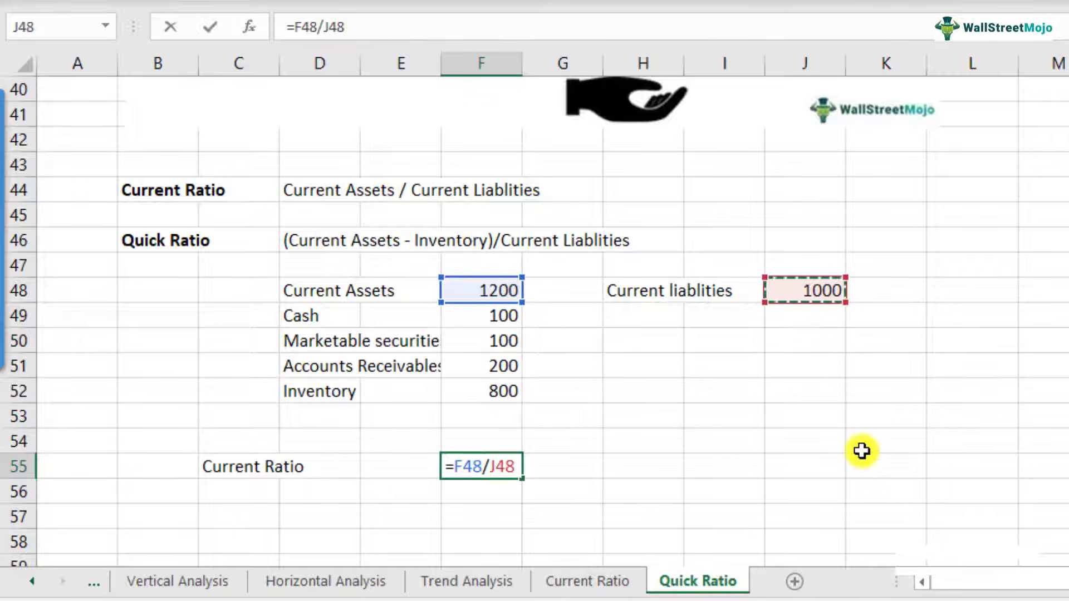
pyautogui.press('Return')
pyautogui.press('Up')
pyautogui.press('F2')
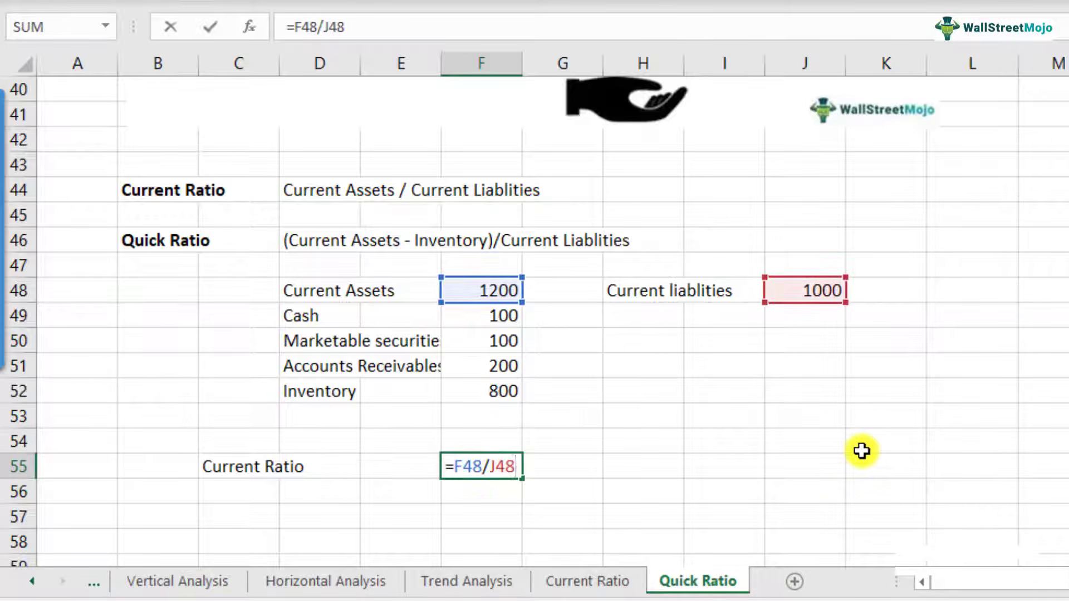
pyautogui.press('Tab')
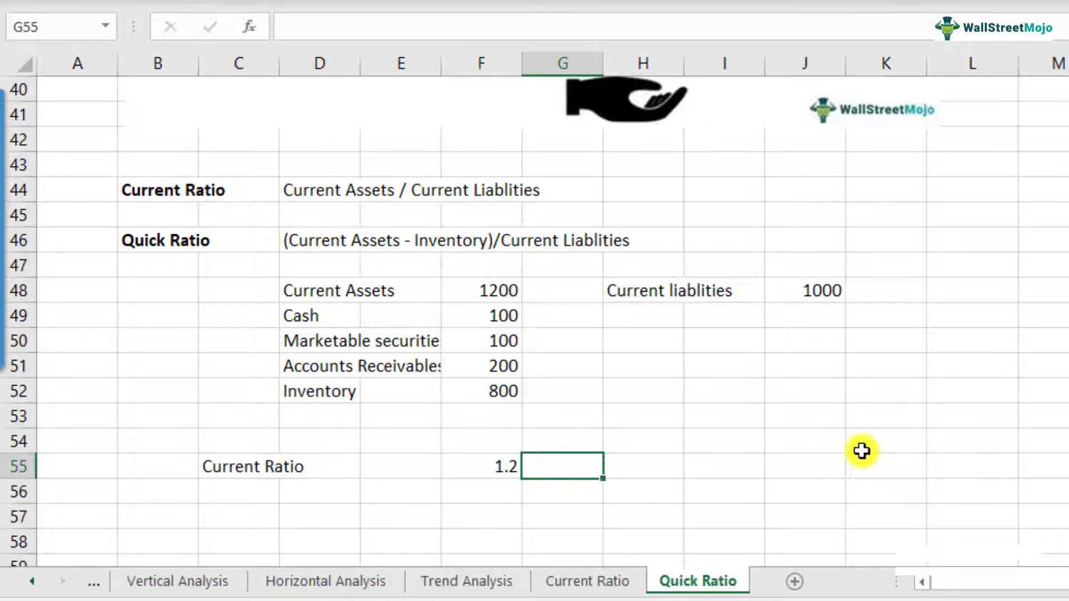
# Add the note "Good position" in G55 beside the current ratio result.
pyautogui.write('Good position')
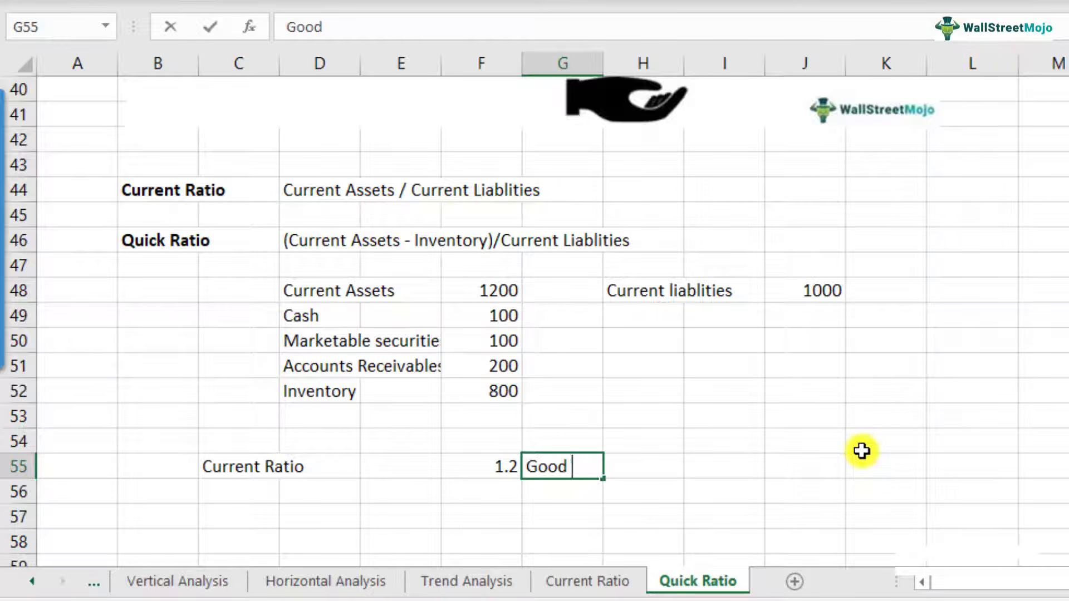
pyautogui.press('Return')
pyautogui.press('Left')
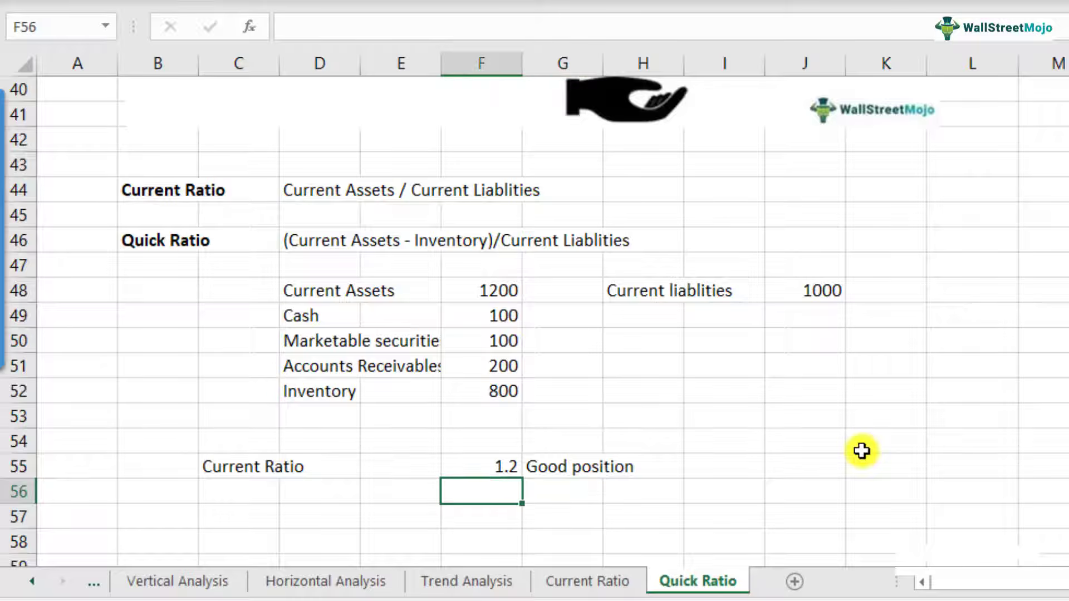
# Enter the label "Quick Ratio" in C57, two rows below the Current Ratio label.
pyautogui.press('Up')
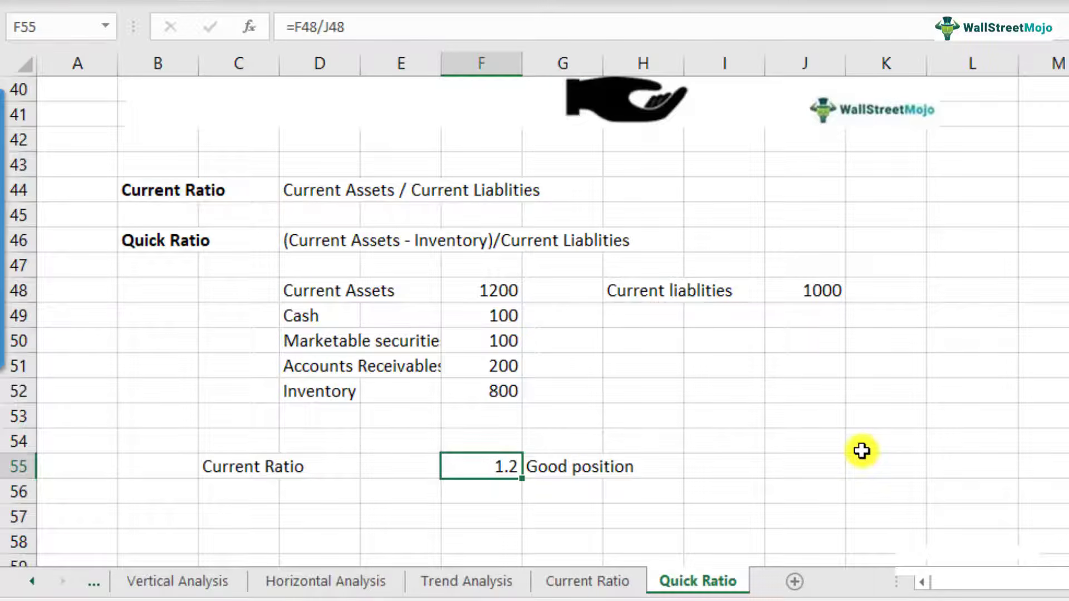
pyautogui.press('Left')
pyautogui.press('Left')
pyautogui.press('Left')
pyautogui.press('Down')
pyautogui.press('Down')
pyautogui.write('Q')
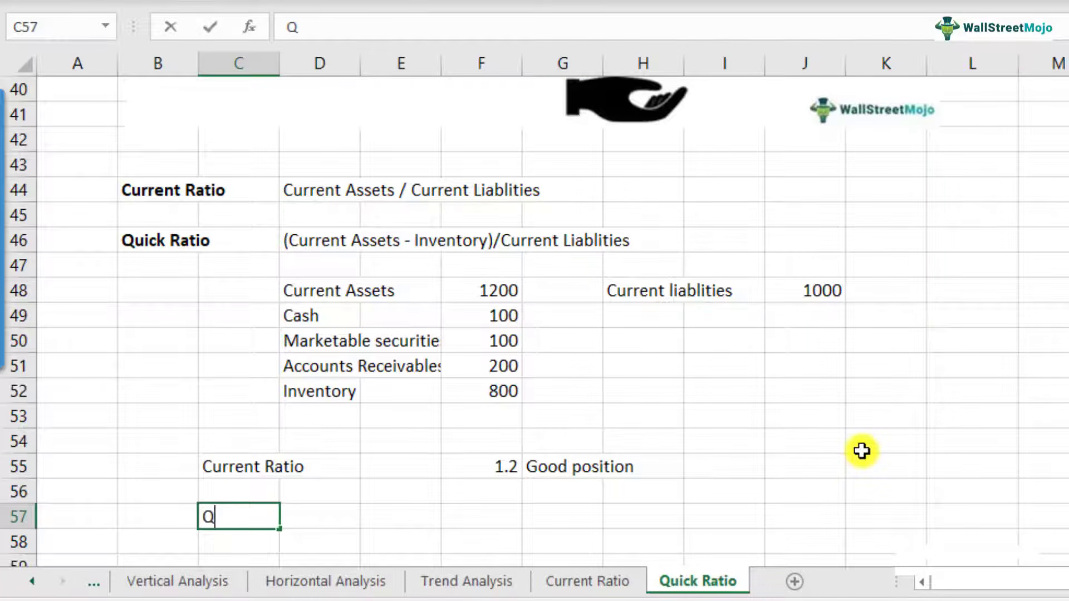
pyautogui.write('uick Ratio')
pyautogui.press('Return')
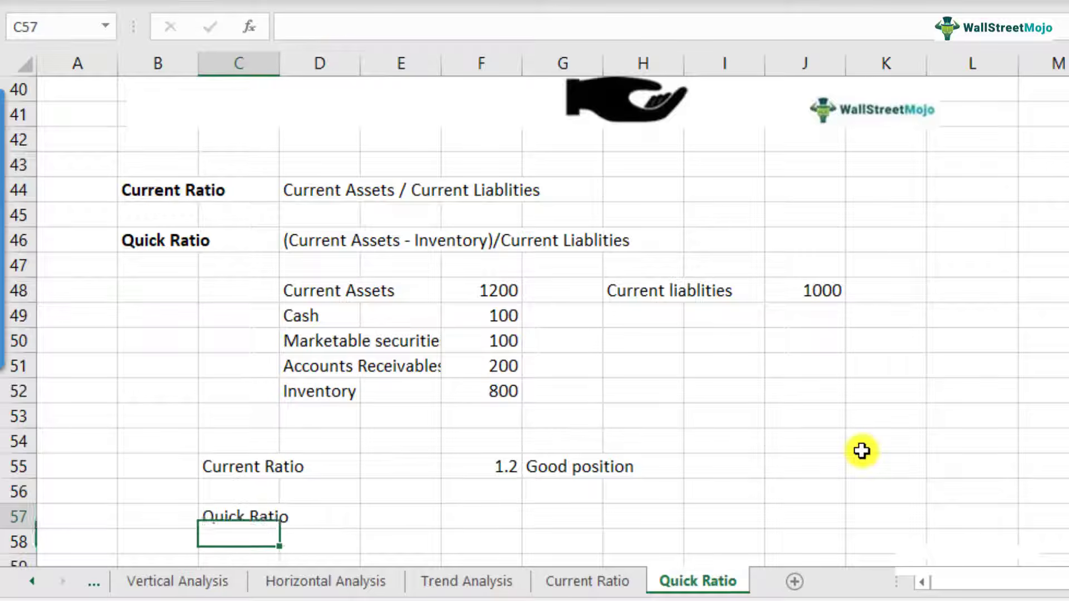
# Calculate the quick ratio in F57 with the formula =(F48-F52)/J48.
pyautogui.press('Up')
pyautogui.press('Right')
pyautogui.press('Right')
pyautogui.press('Right')
pyautogui.write('=')
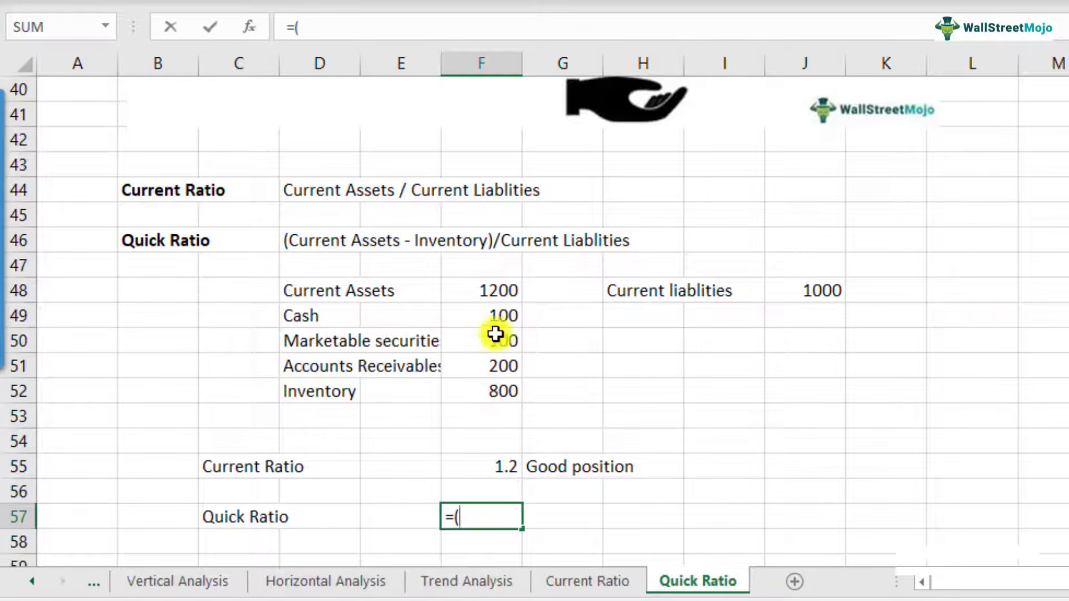
pyautogui.click(494, 294)
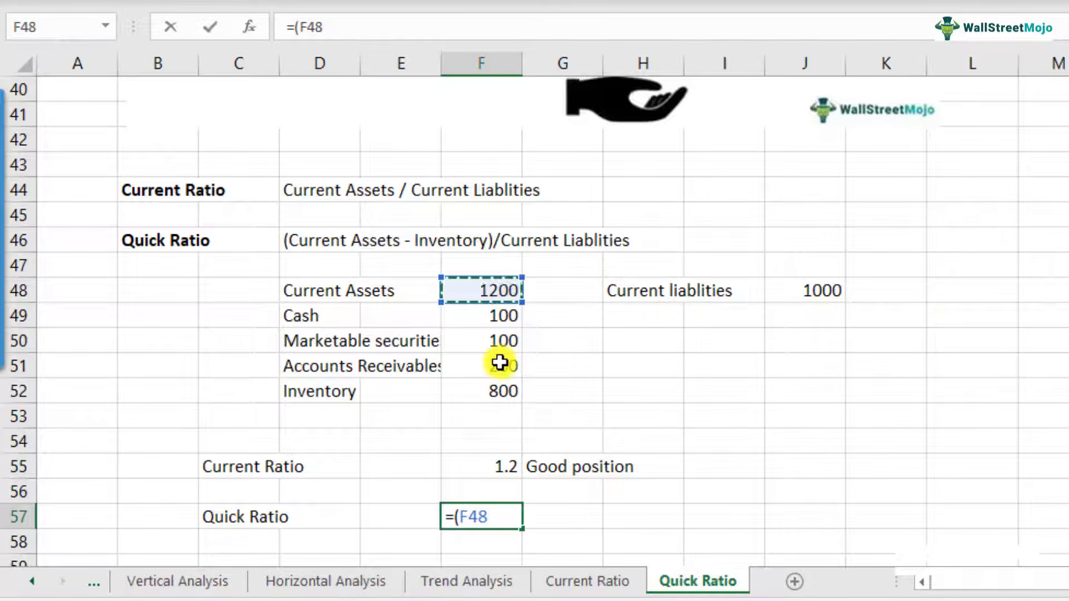
pyautogui.write('-')
pyautogui.click(499, 400)
pyautogui.write(')/')
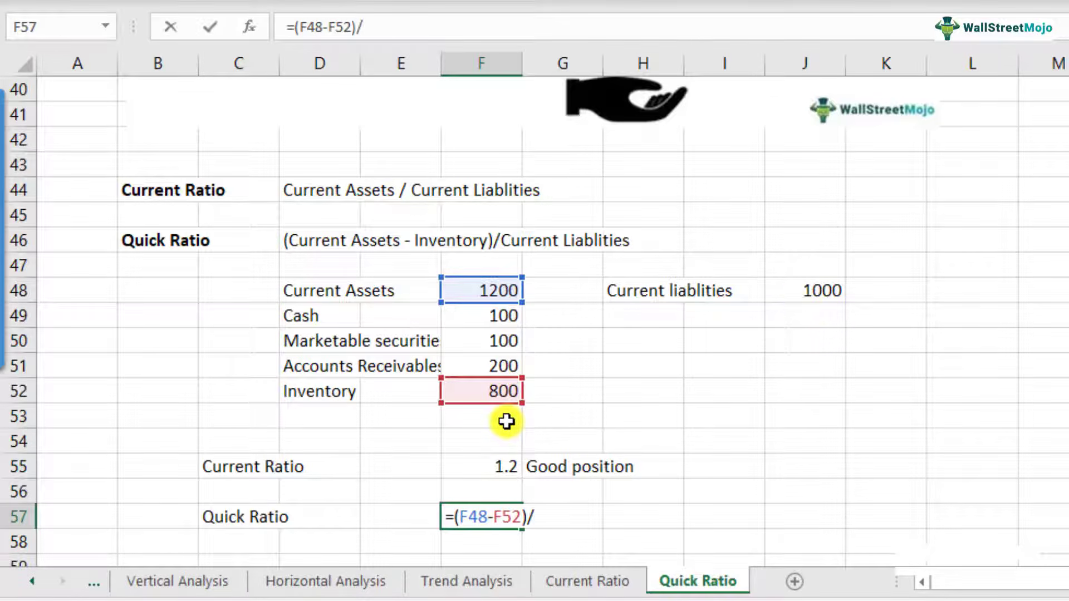
pyautogui.click(819, 298)
pyautogui.press('Return')
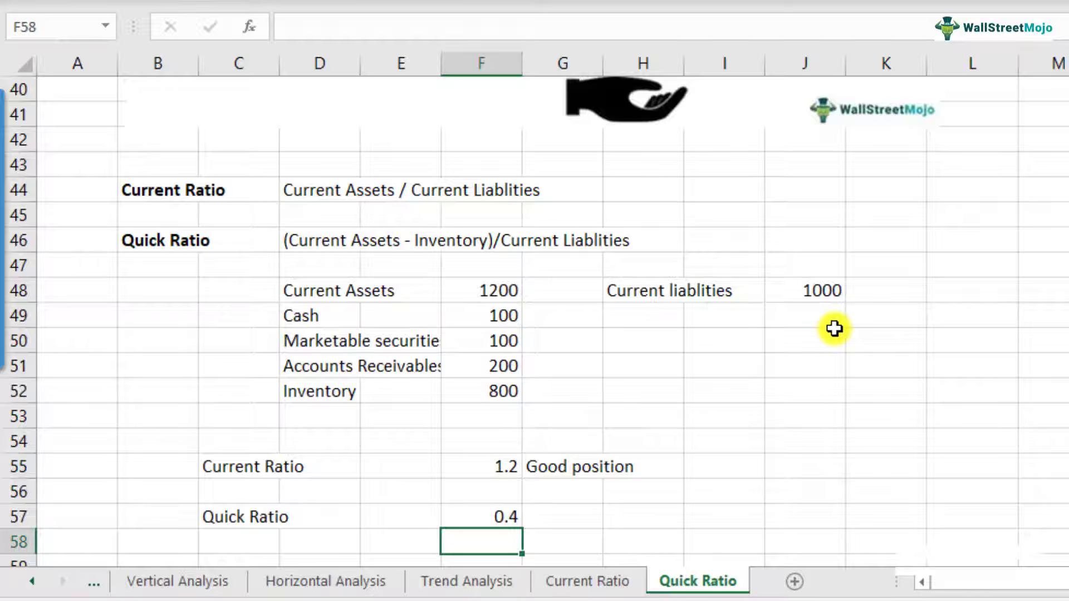
# Highlight the Inventory amount in F52 with a yellow fill.
pyautogui.scroll(-1, 811, 363)
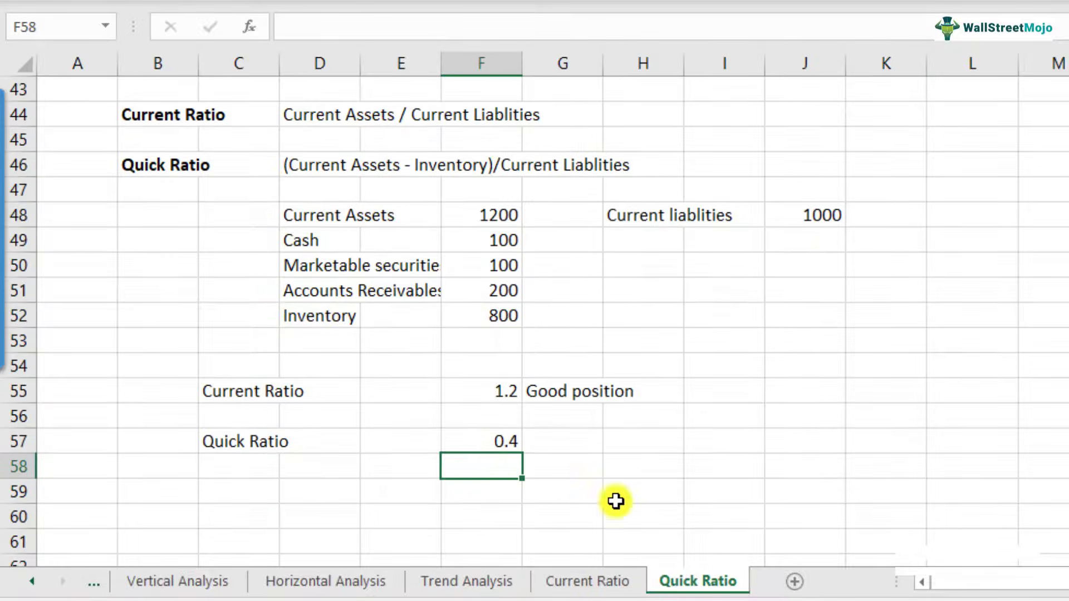
pyautogui.click(498, 444)
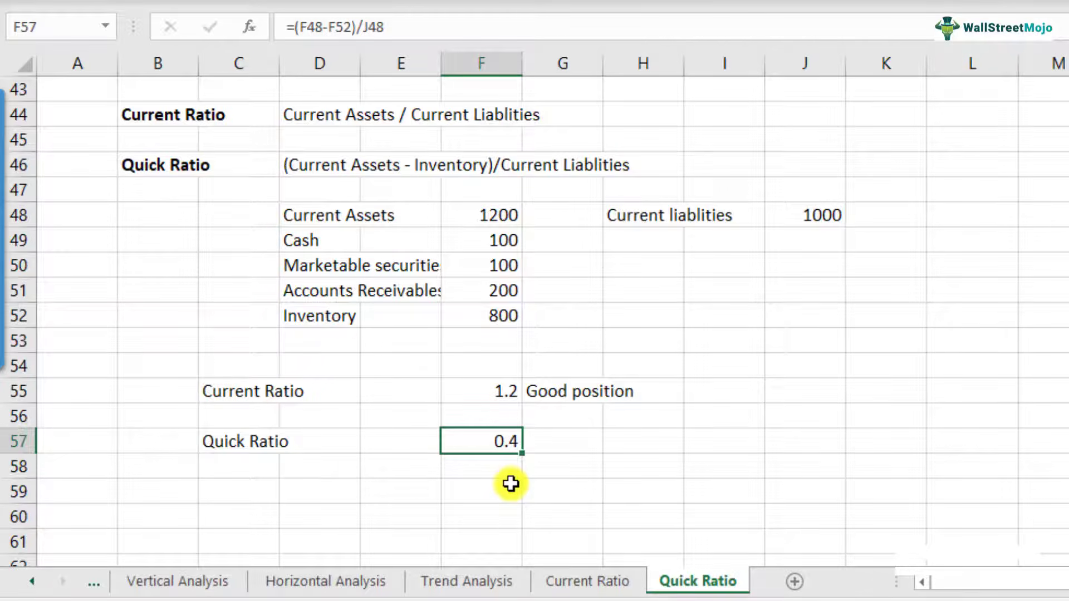
pyautogui.click(305, 313)
pyautogui.click(491, 318)
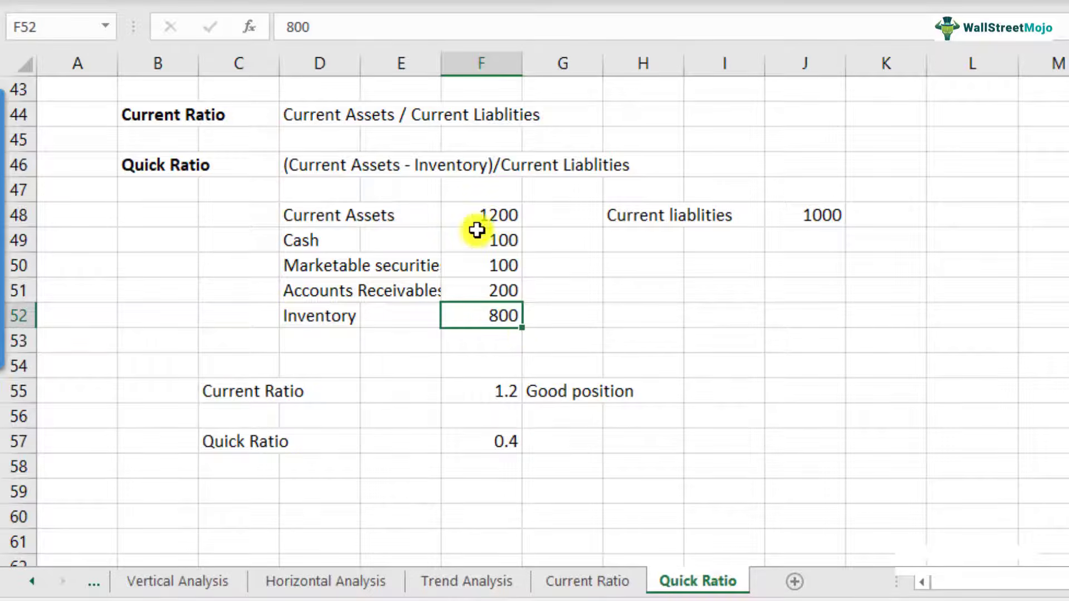
pyautogui.click(390, 1)
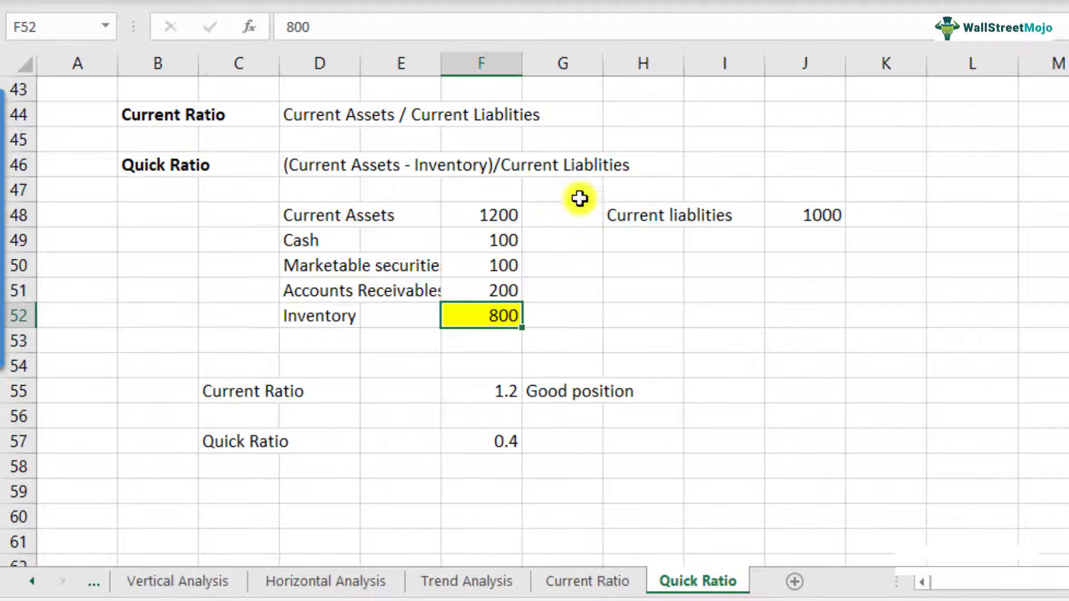
pyautogui.click(590, 319)
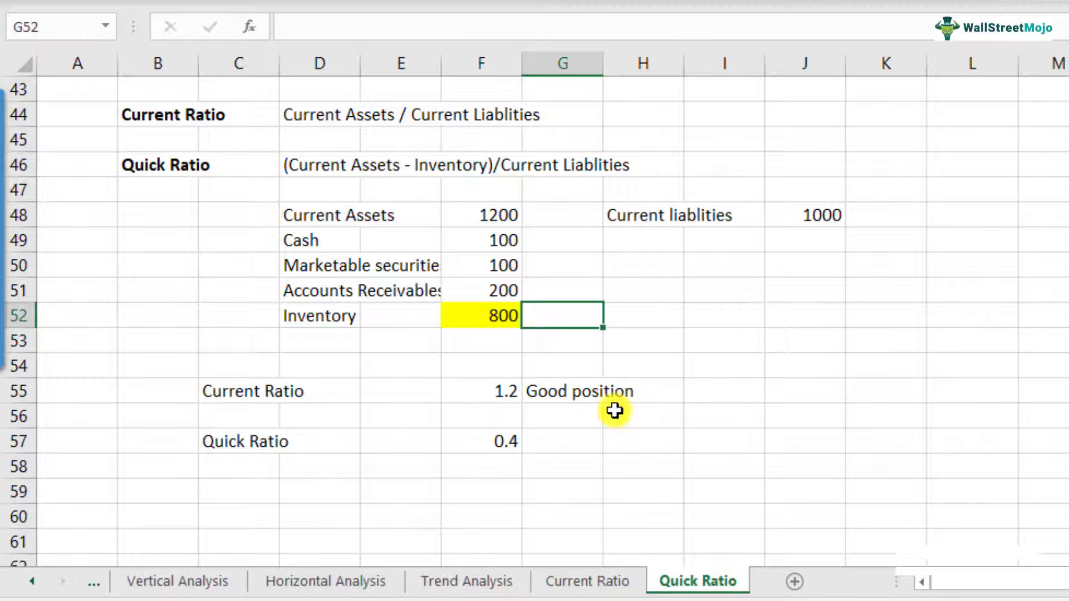
# Compare the current ratio and quick ratio results with the current asset component amounts in F49:F52.
pyautogui.click(503, 443)
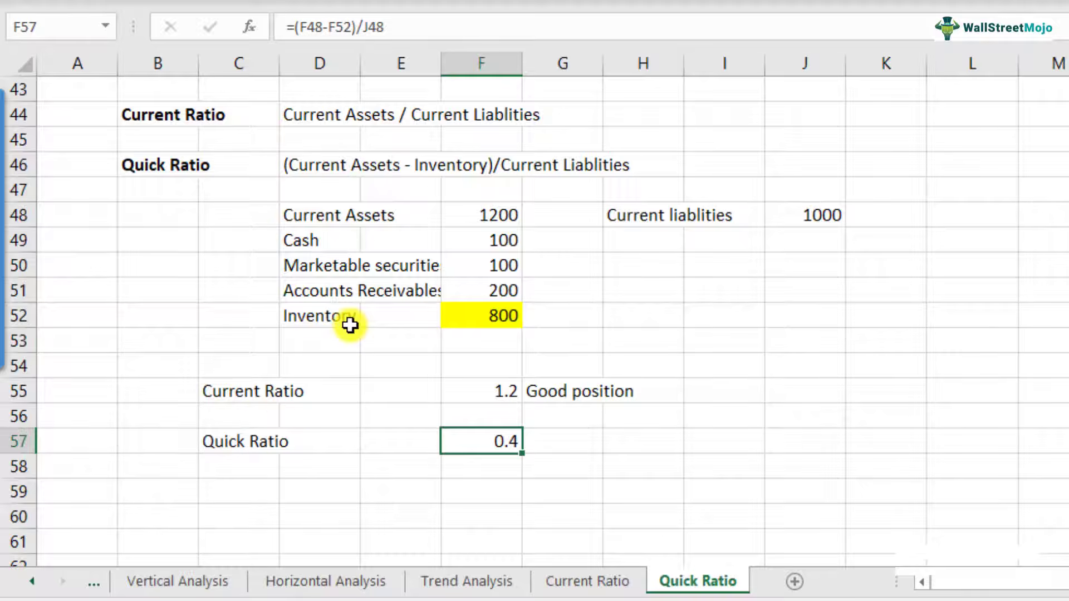
pyautogui.click(232, 389)
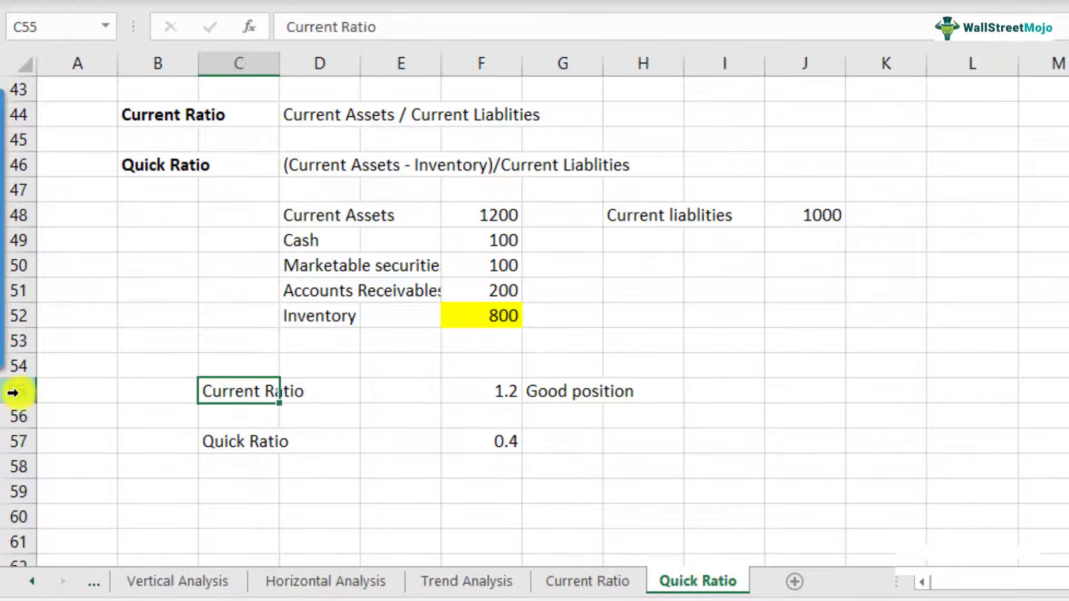
pyautogui.click(12, 392)
pyautogui.click(490, 393)
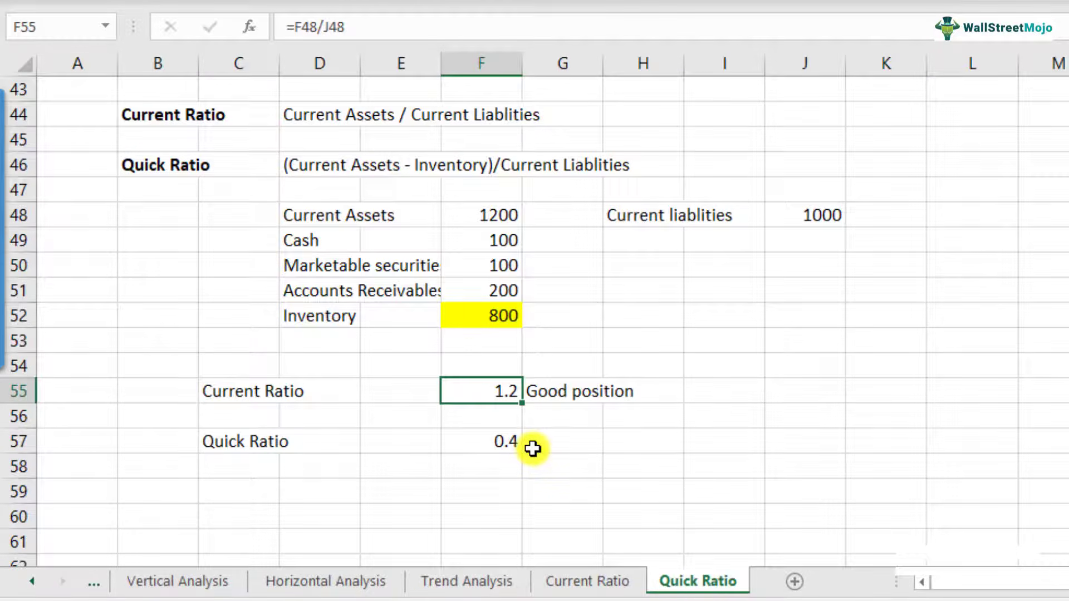
pyautogui.click(234, 392)
pyautogui.click(518, 393)
pyautogui.moveTo(494, 246); pyautogui.dragTo(494, 316)
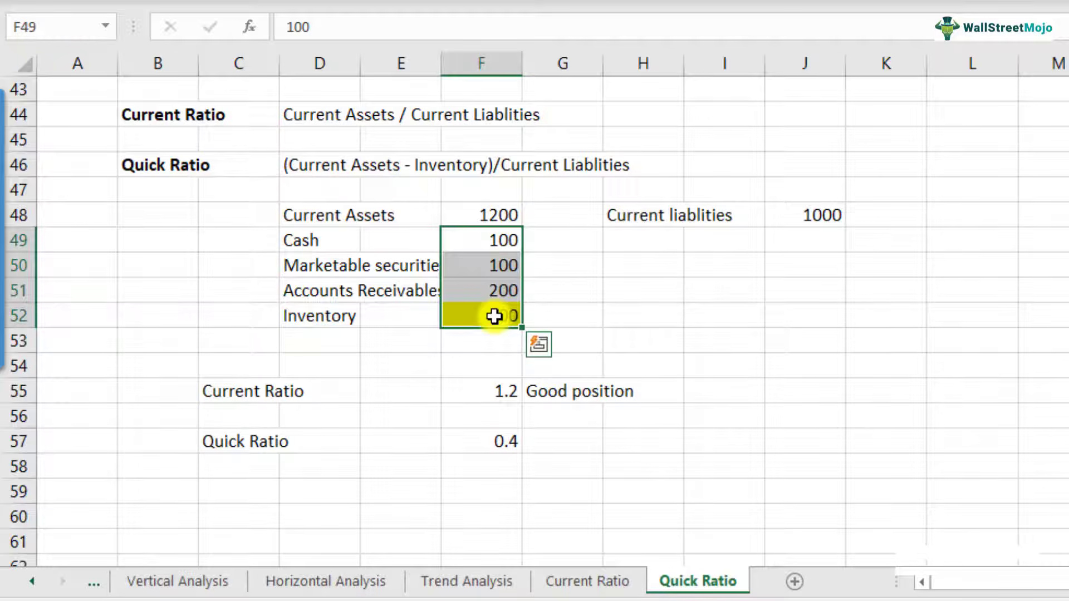
pyautogui.click(234, 443)
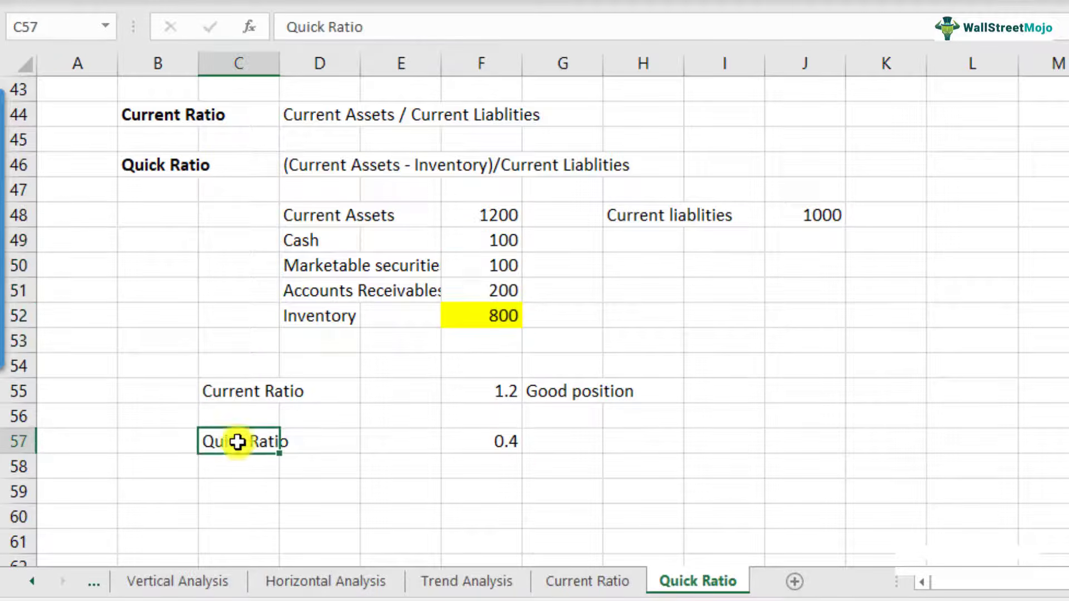
pyautogui.click(517, 441)
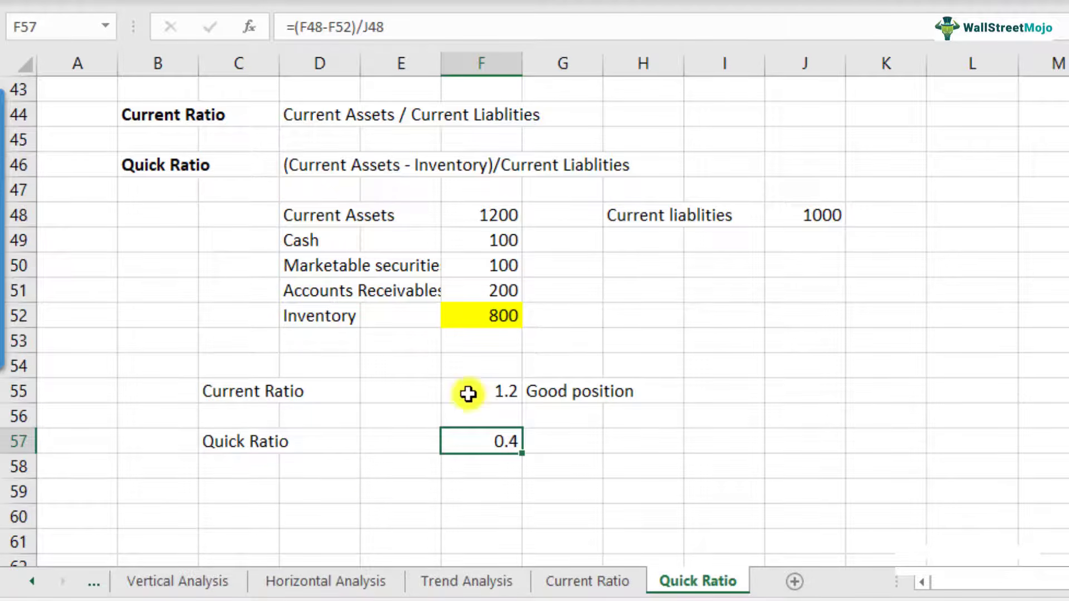
# Enter the benchmark "> 1" in F58 under the quick ratio result, with the interpretation "Good Position" in G58.
pyautogui.click(577, 445)
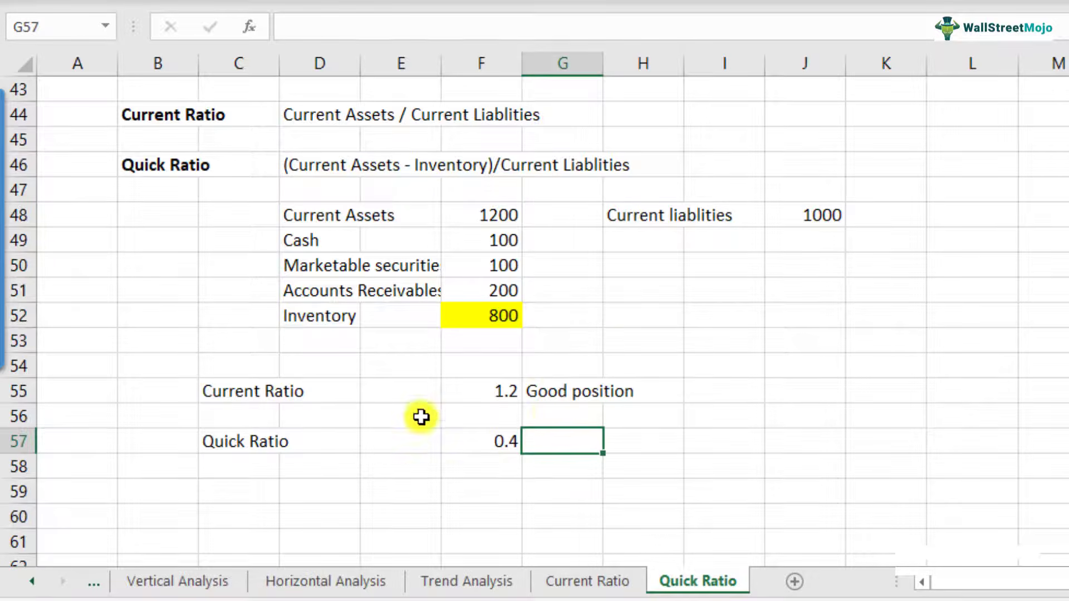
pyautogui.click(492, 462)
pyautogui.write('> 1')
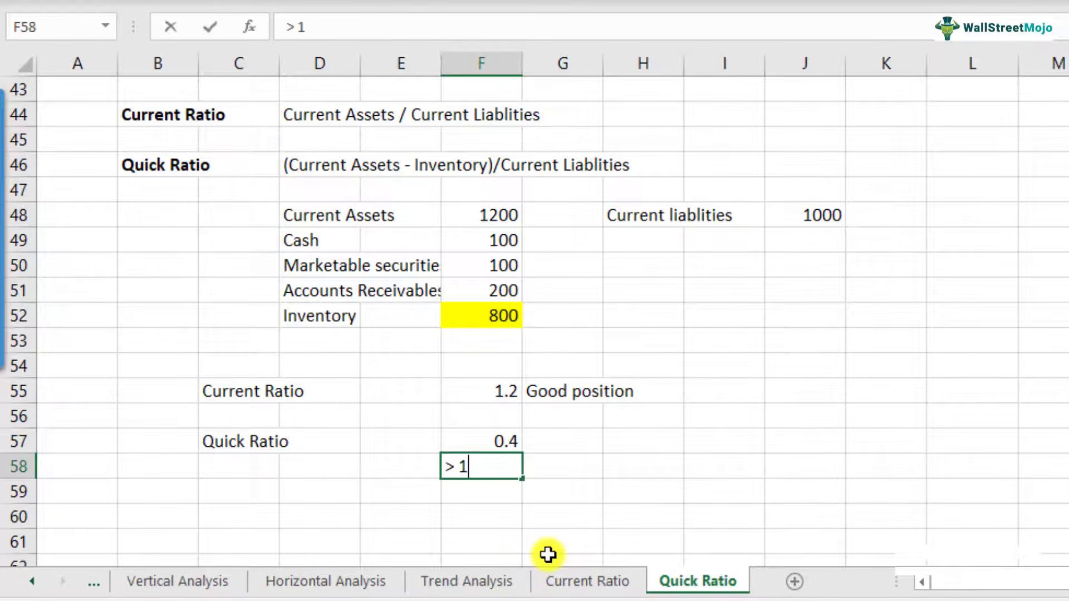
pyautogui.press('Return')
pyautogui.press('Up')
pyautogui.press('Right')
pyautogui.write('Good Position')
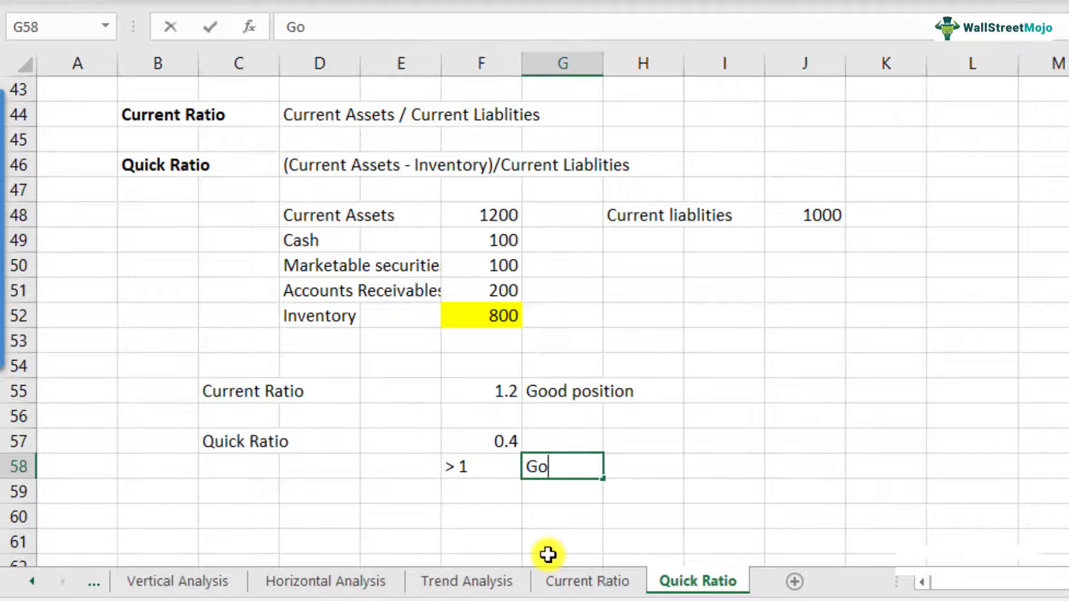
pyautogui.press('Return')
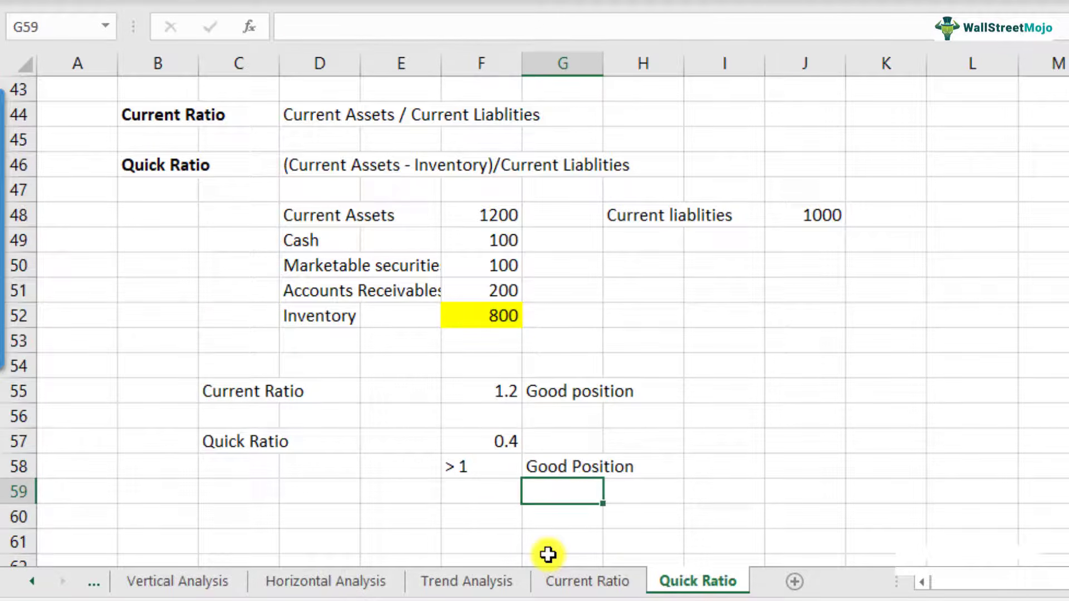
# Enter =1 as the benchmark in F59 and "OK" as its interpretation in G59.
pyautogui.press('Left')
pyautogui.press('Down')
pyautogui.press('Up')
pyautogui.write('=1')
pyautogui.press('Return')
pyautogui.press('Up')
pyautogui.press('Right')
pyautogui.write('OK')
pyautogui.press('Return')
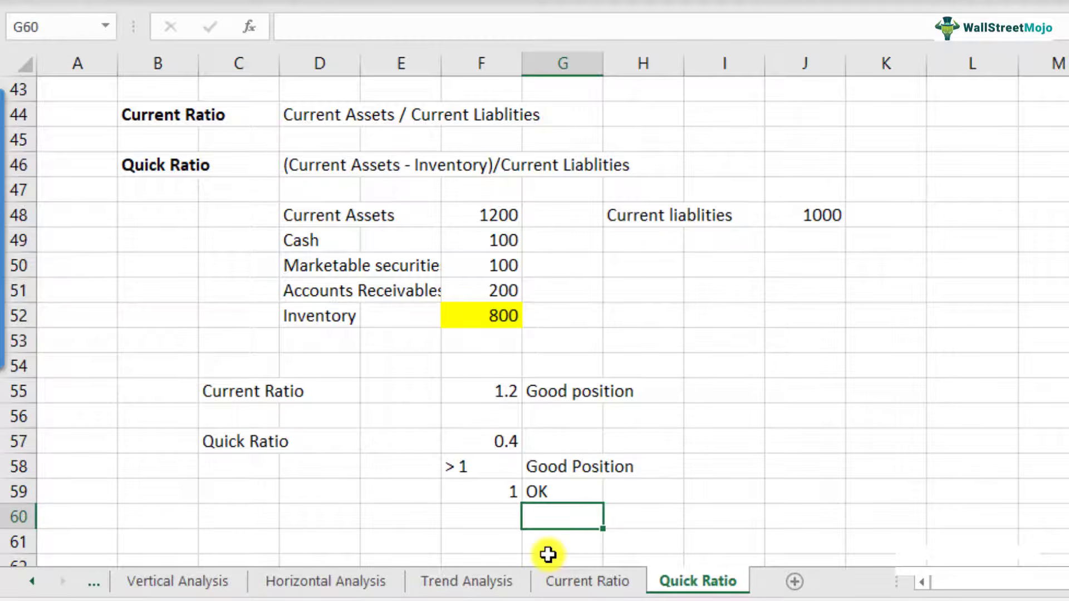
# Enter the benchmark "< 1" in F60 and its interpretation "Worrying, Bad" in G60.
pyautogui.press('Left')
pyautogui.write('< 1')
pyautogui.press('Return')
pyautogui.press('Up')
pyautogui.press('Right')
pyautogui.write('W')
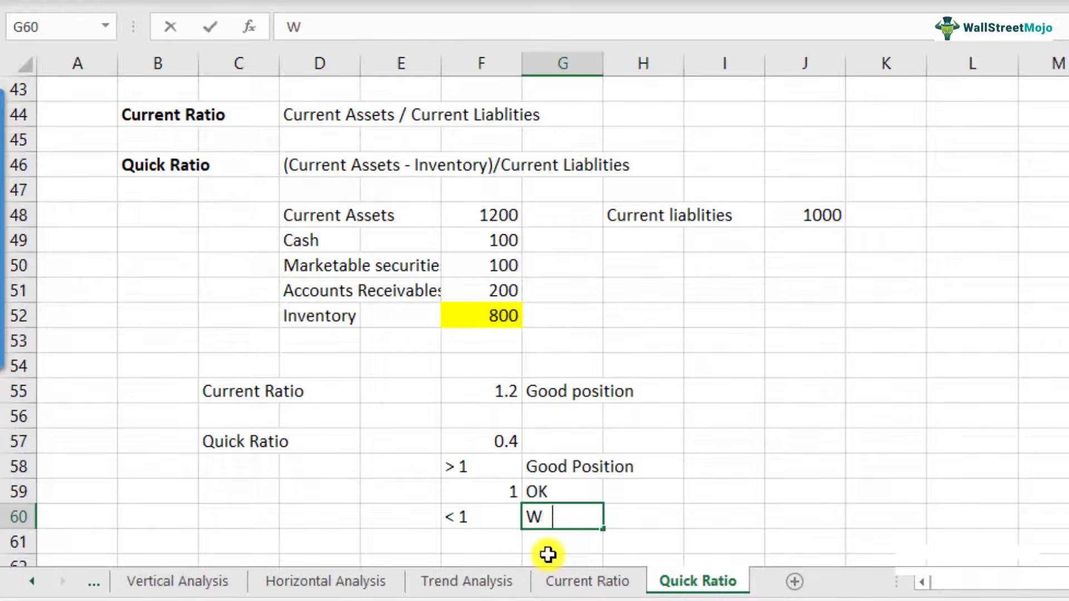
pyautogui.write('orrying, Bad')
pyautogui.press('Return')
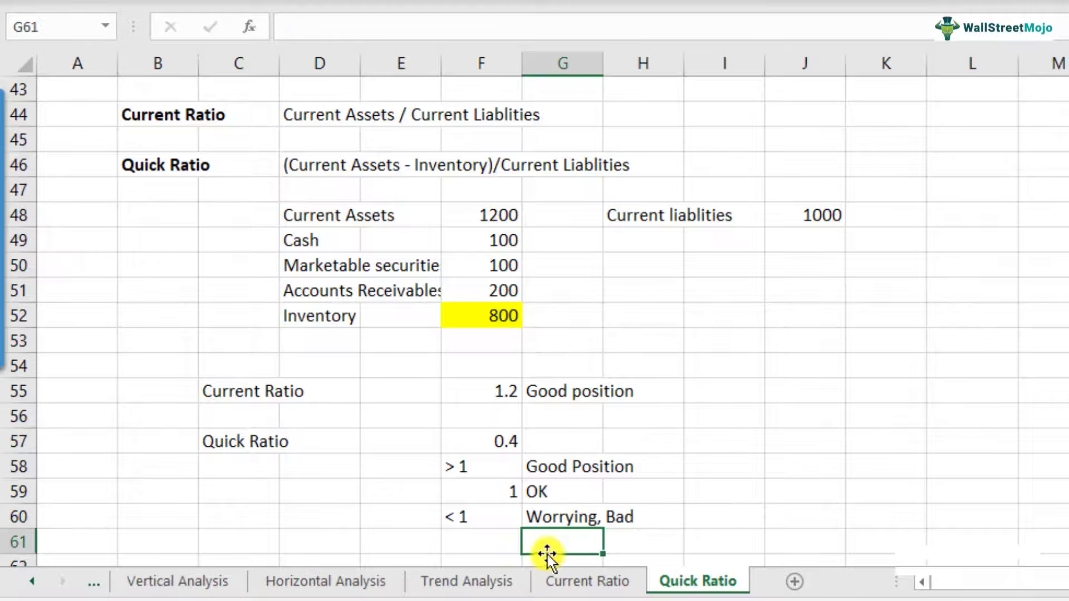
# Compare the "< 1" interpretation in F60:G60 with the current ratio and quick ratio results in F55 and F57.
pyautogui.scroll(-1, 547, 555)
pyautogui.click(559, 441)
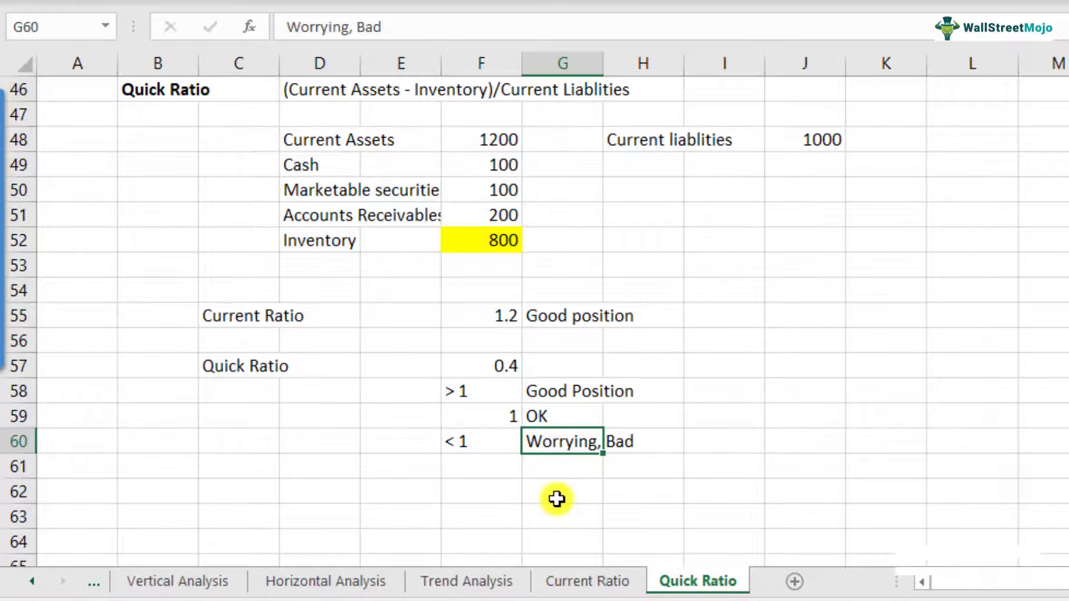
pyautogui.moveTo(468, 443); pyautogui.dragTo(553, 452)
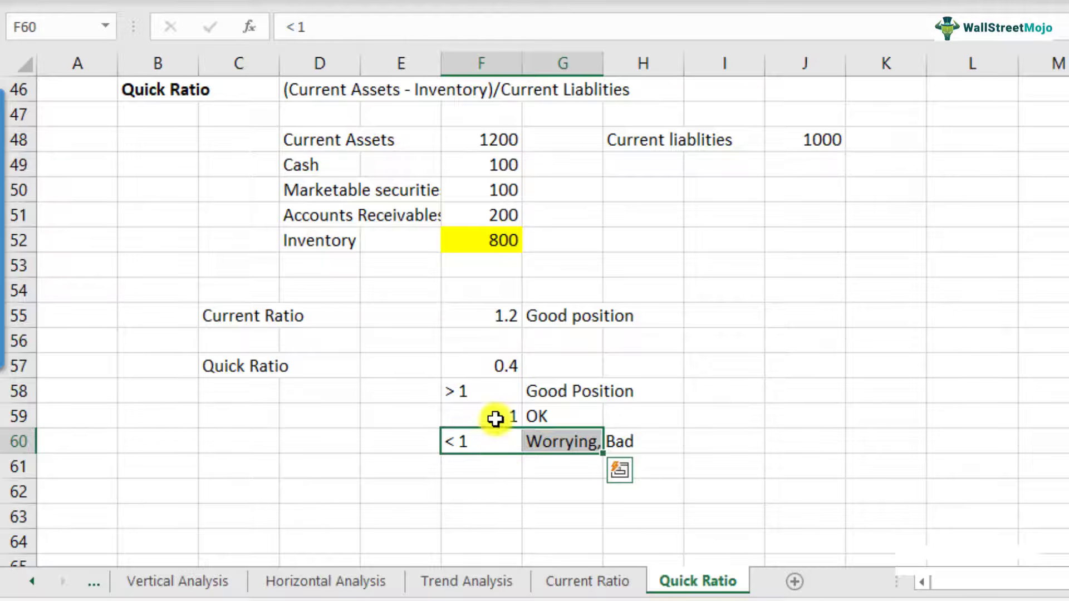
pyautogui.scroll(1, 494, 419)
pyautogui.click(490, 390)
pyautogui.click(498, 443)
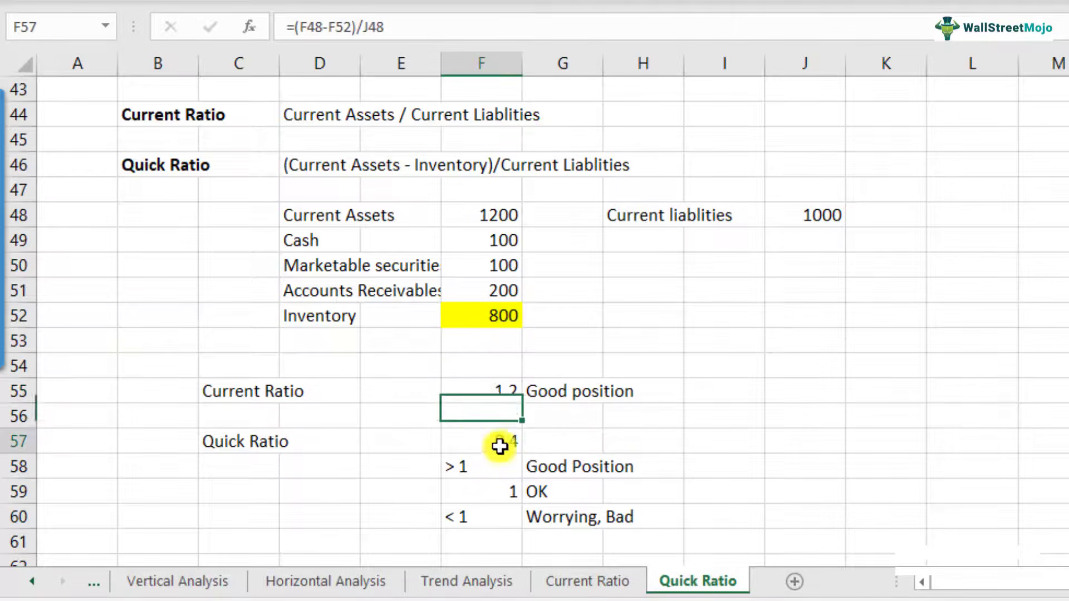
pyautogui.click(483, 390)
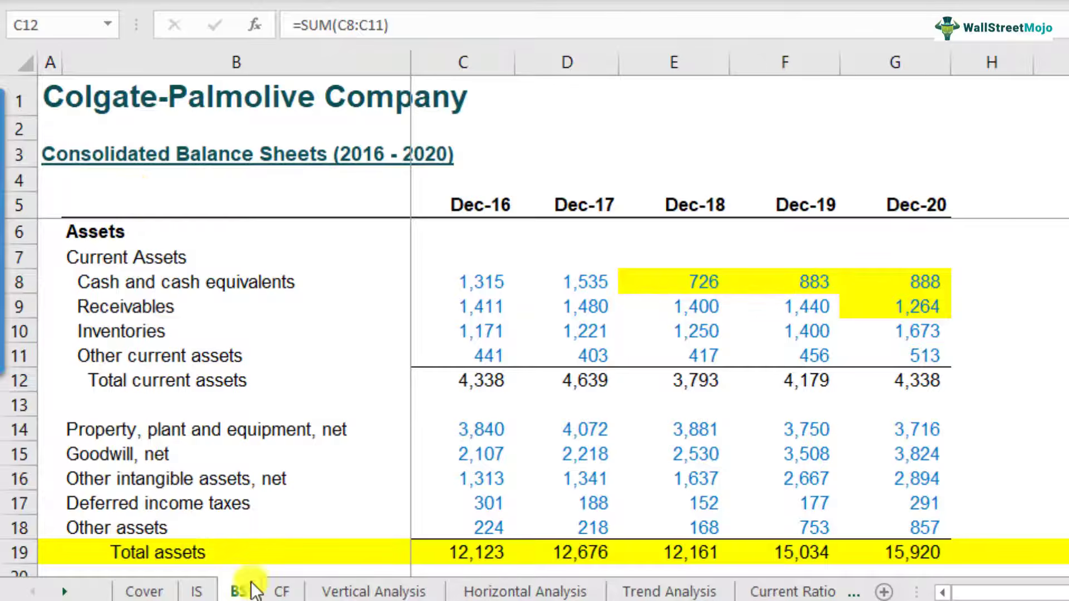
# On the BS sheet, clear the existing Dec-16 quick ratio in C99 of the Solvency Ratios section.
pyautogui.click(237, 592)
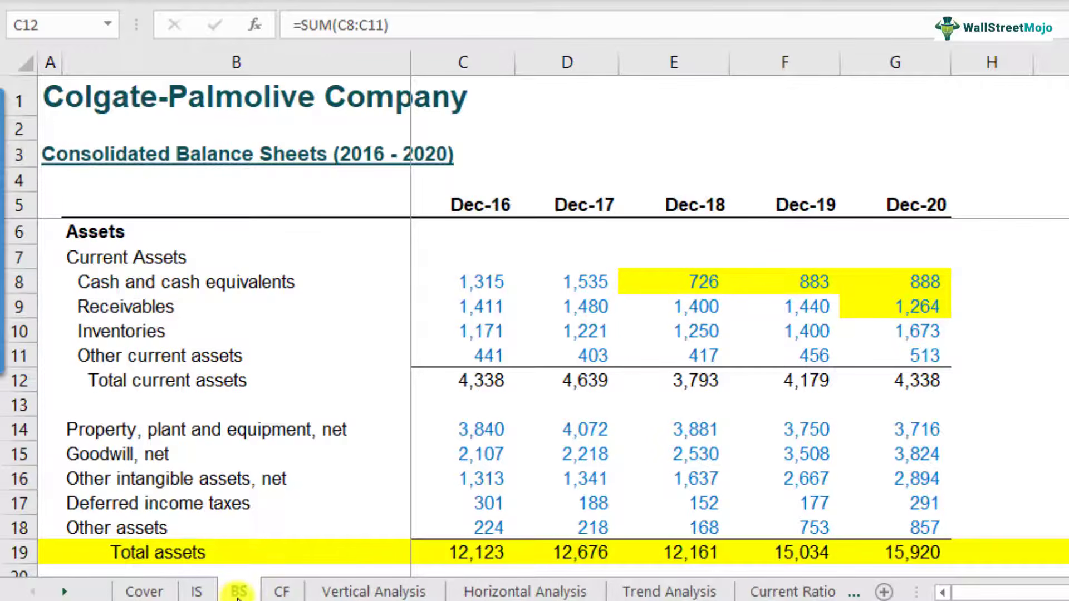
pyautogui.click(129, 203)
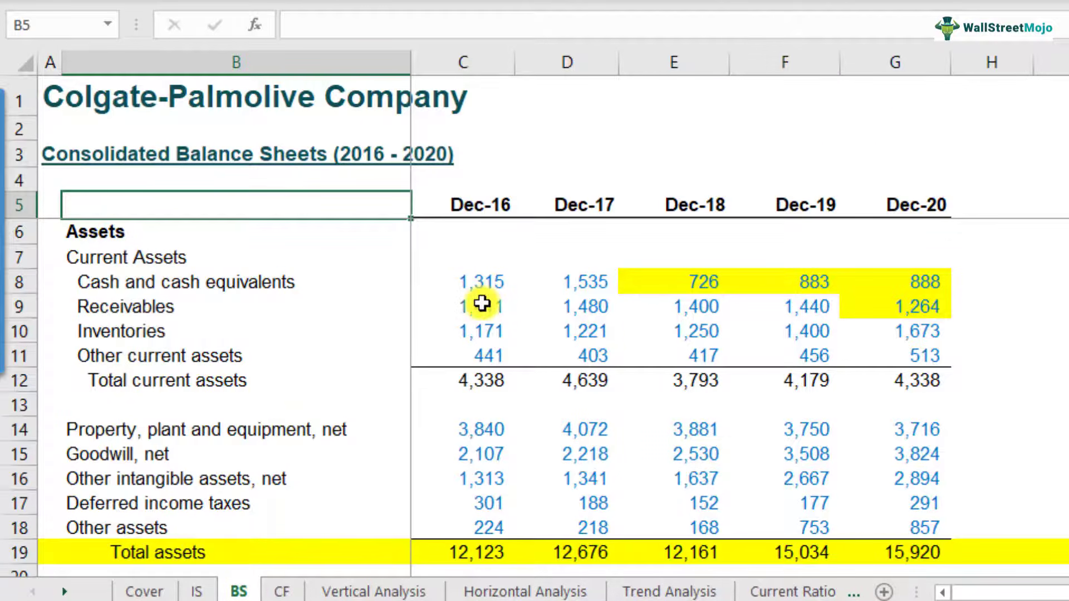
pyautogui.scroll(-3, 263, 397)
pyautogui.scroll(-12, 262, 397)
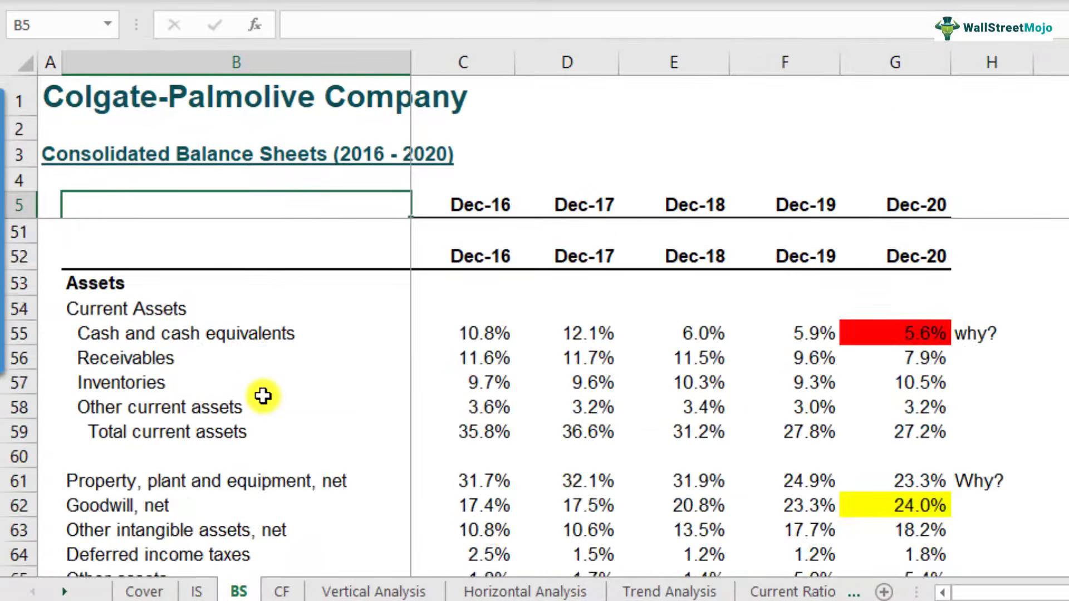
pyautogui.scroll(-12, 263, 397)
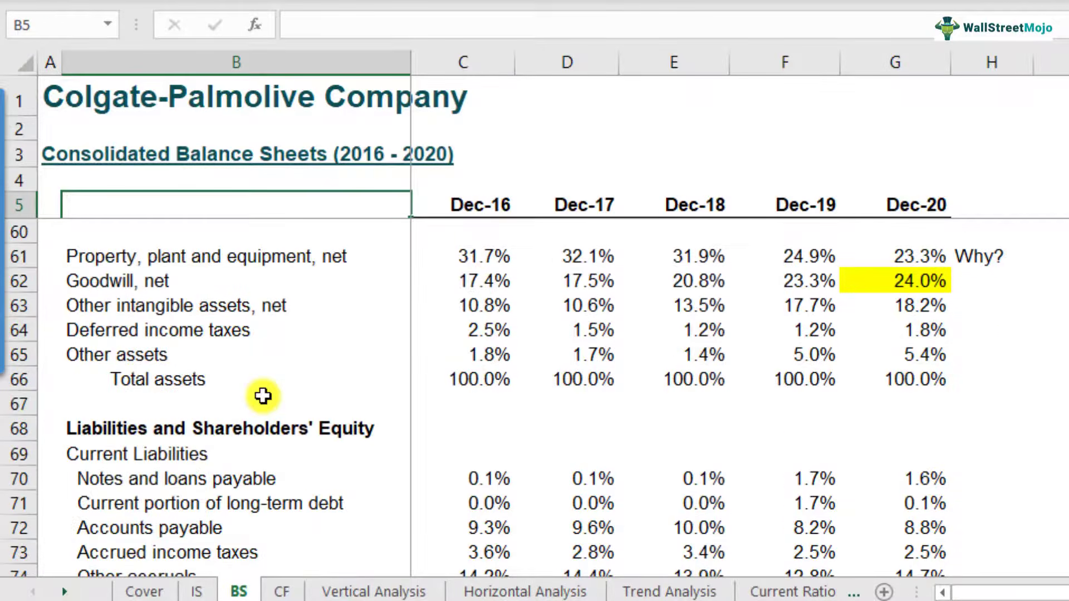
pyautogui.scroll(-3, 263, 397)
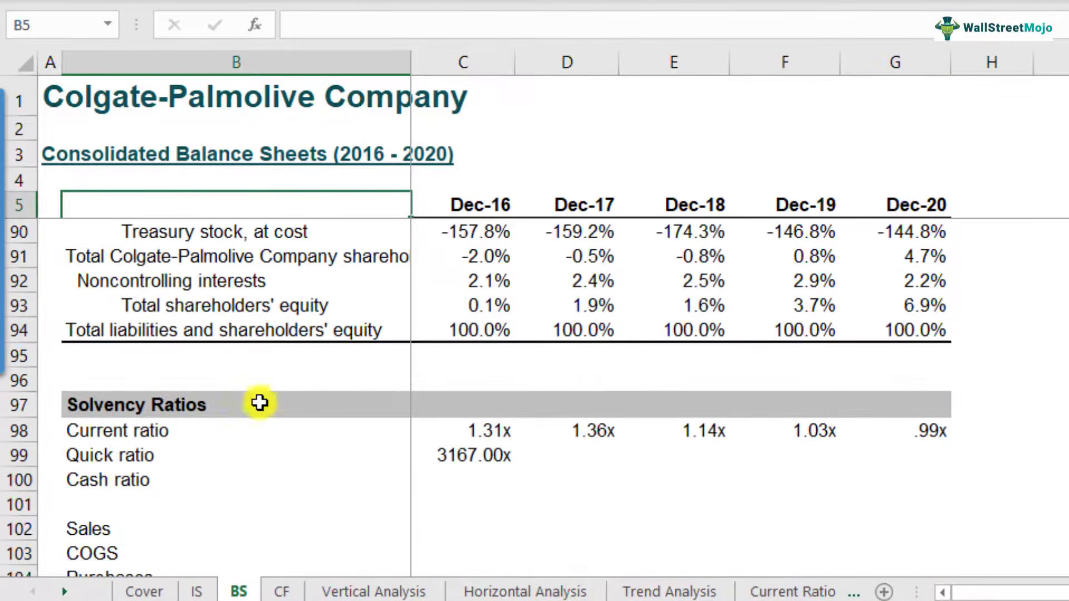
pyautogui.click(459, 305)
pyautogui.press('Delete')
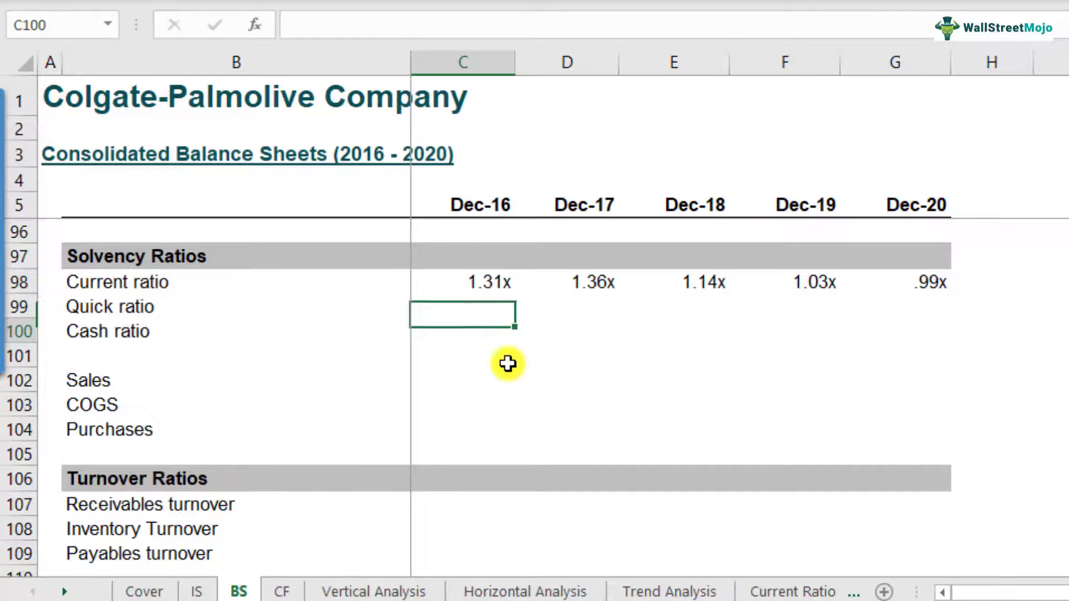
# Calculate the Dec-16 quick ratio in C99 from total current assets, inventories and total current liabilities with =(C12-C10)/C28.
pyautogui.press('Down')
pyautogui.press('Left')
pyautogui.press('Up')
pyautogui.press('Left')
pyautogui.press('Right')
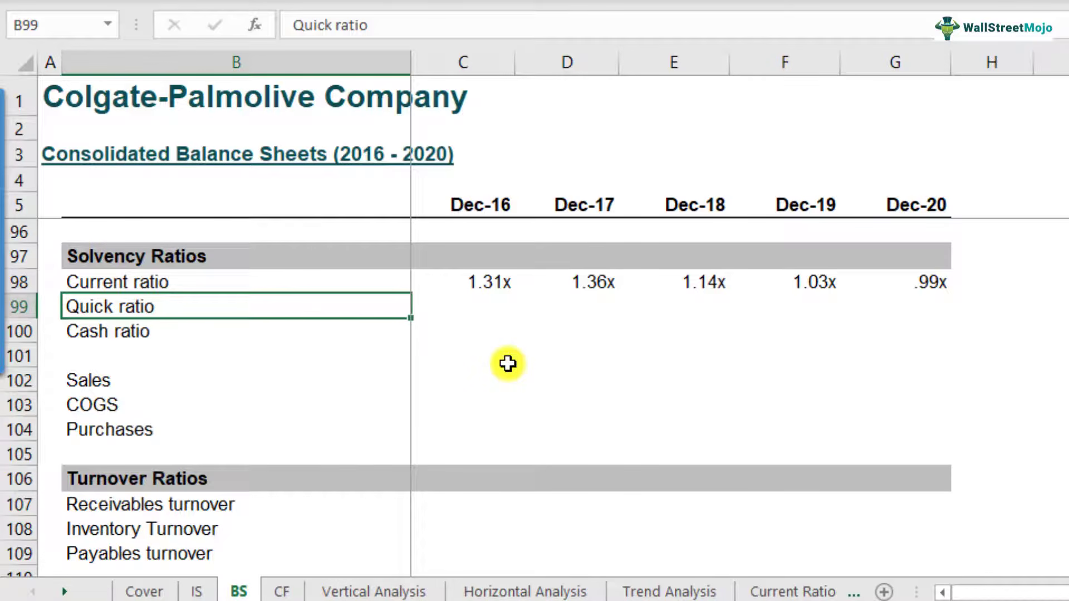
pyautogui.press('Right')
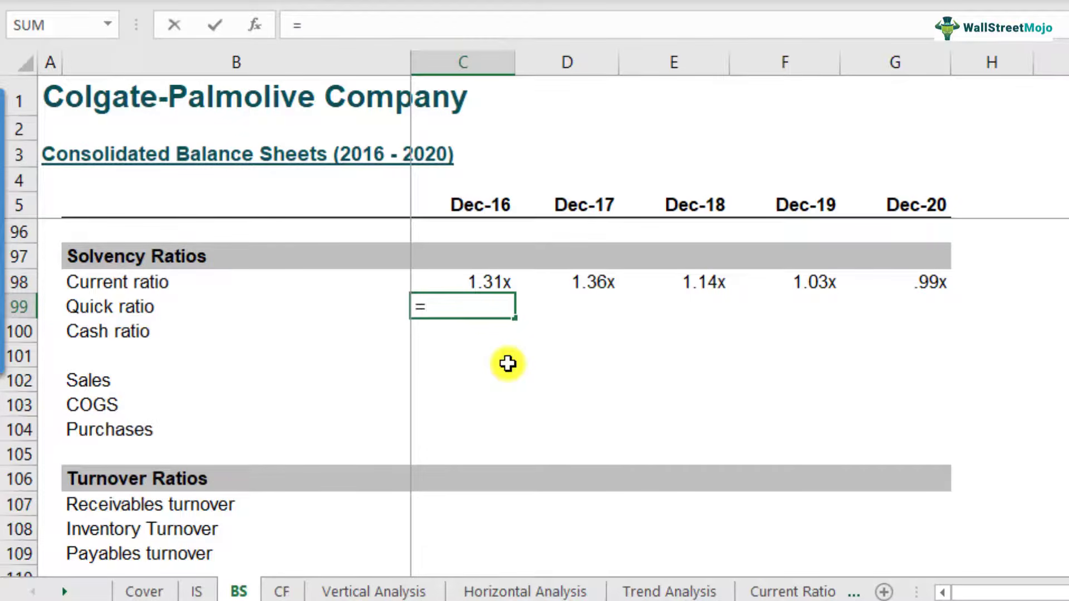
pyautogui.write('(')
pyautogui.scroll(20, 507, 364)
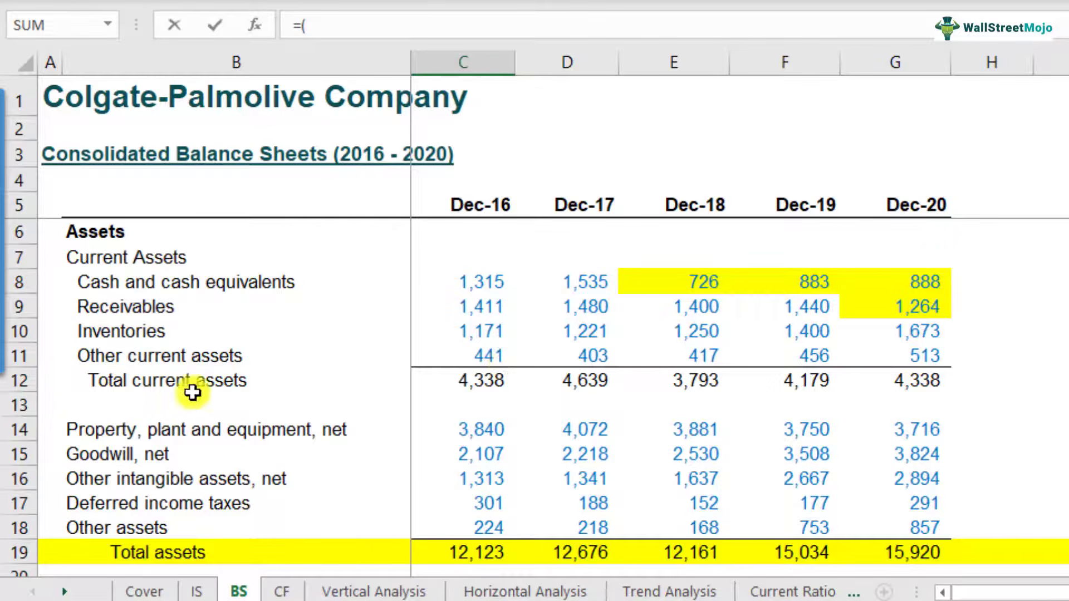
pyautogui.click(463, 387)
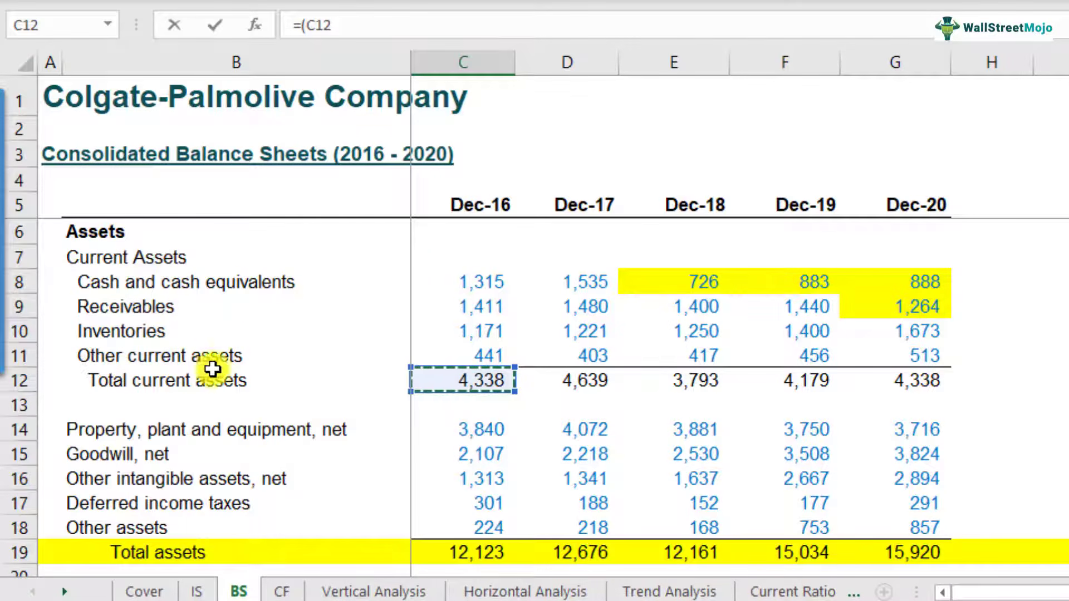
pyautogui.click(350, 27)
pyautogui.write('-')
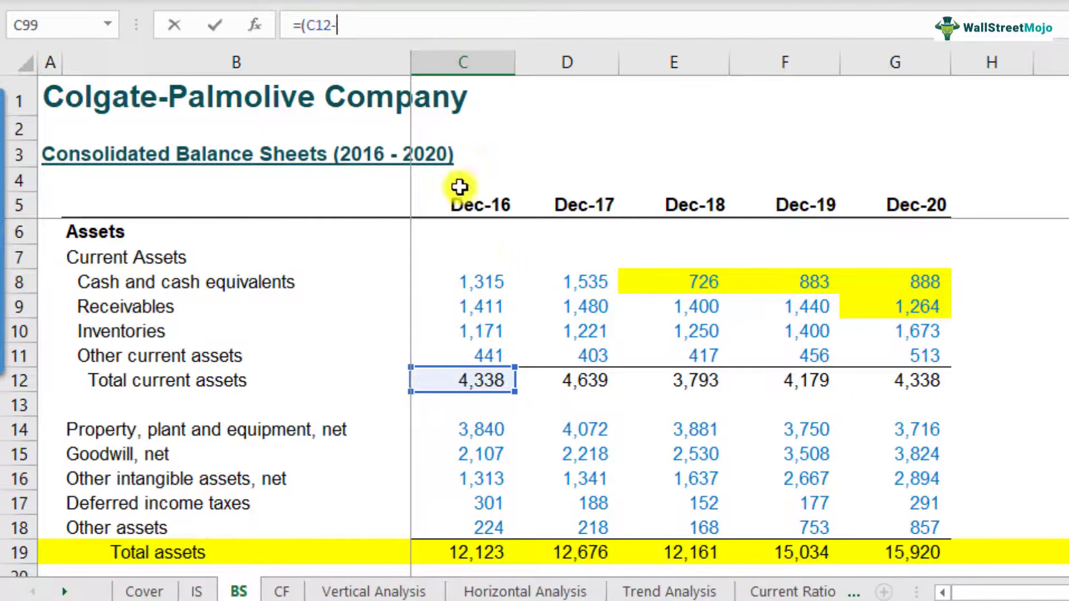
pyautogui.click(468, 330)
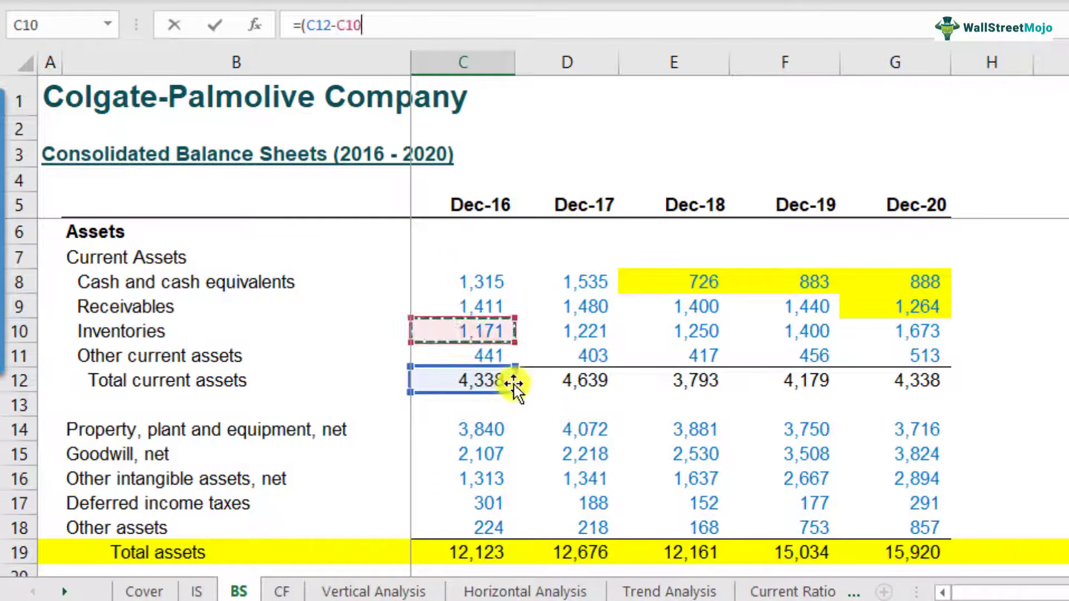
pyautogui.write(')')
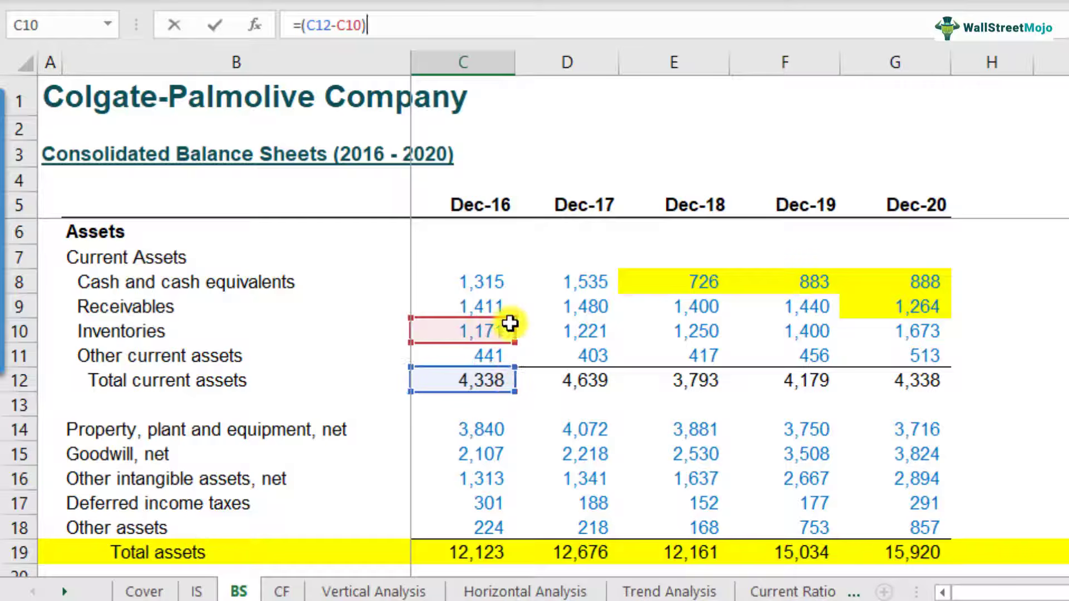
pyautogui.write('/')
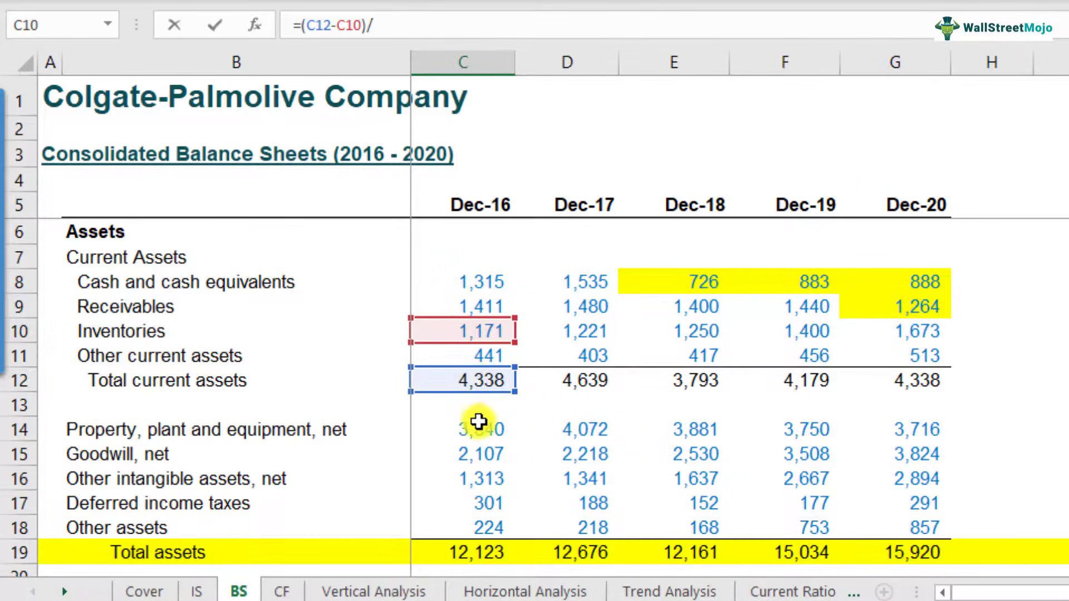
pyautogui.scroll(-3, 479, 421)
pyautogui.scroll(-2, 479, 421)
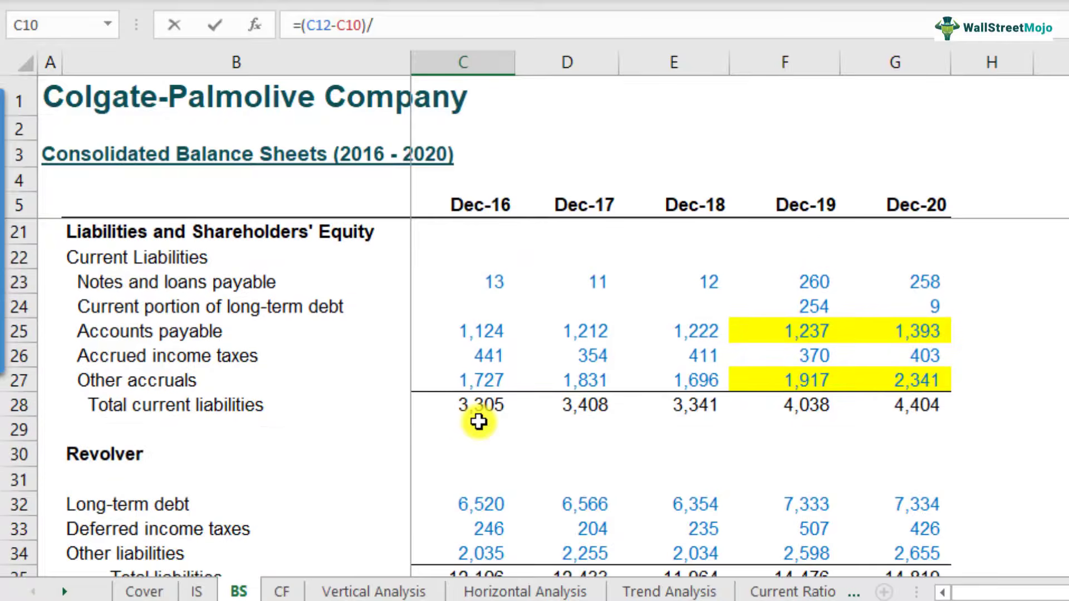
pyautogui.click(463, 415)
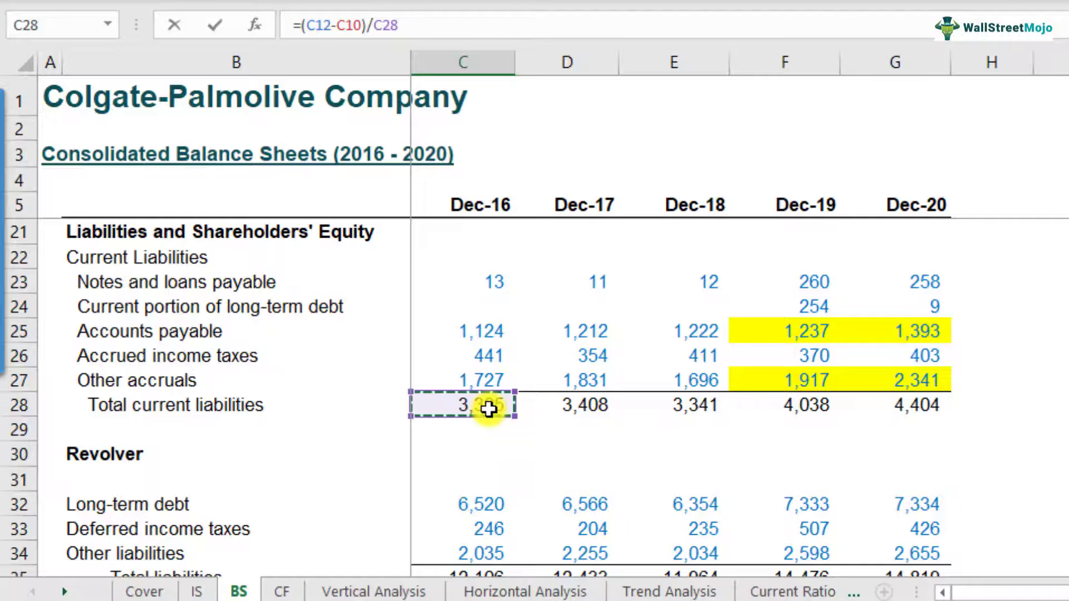
pyautogui.press('Escape')
# Copy the Dec-16 quick ratio formula from C99 to D99:G99 for Dec-17 through Dec-20.
pyautogui.scroll(-2, 489, 409)
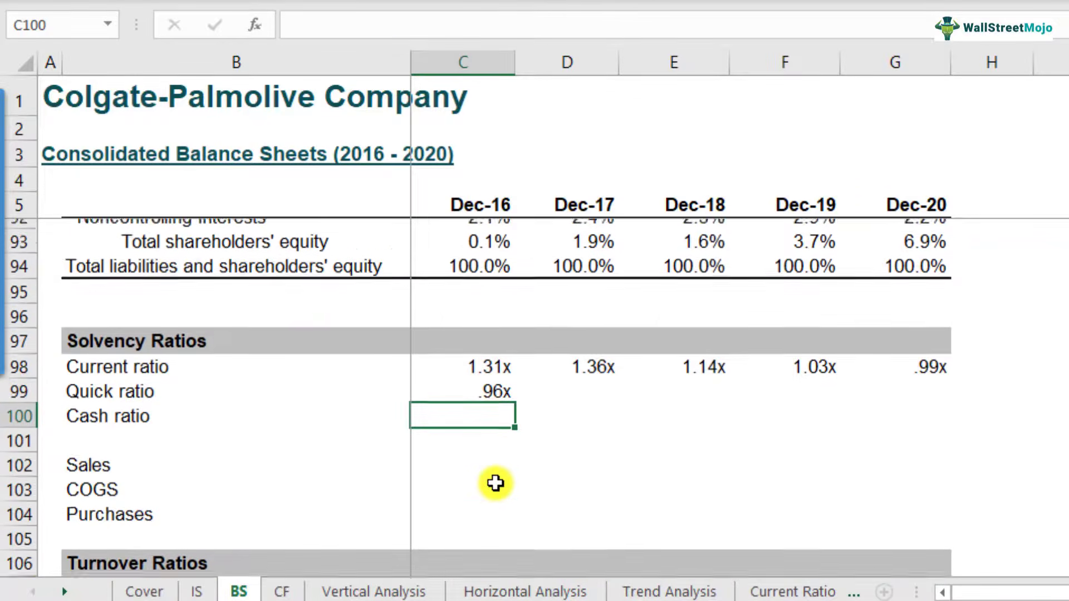
pyautogui.click(485, 379)
pyautogui.click(492, 416)
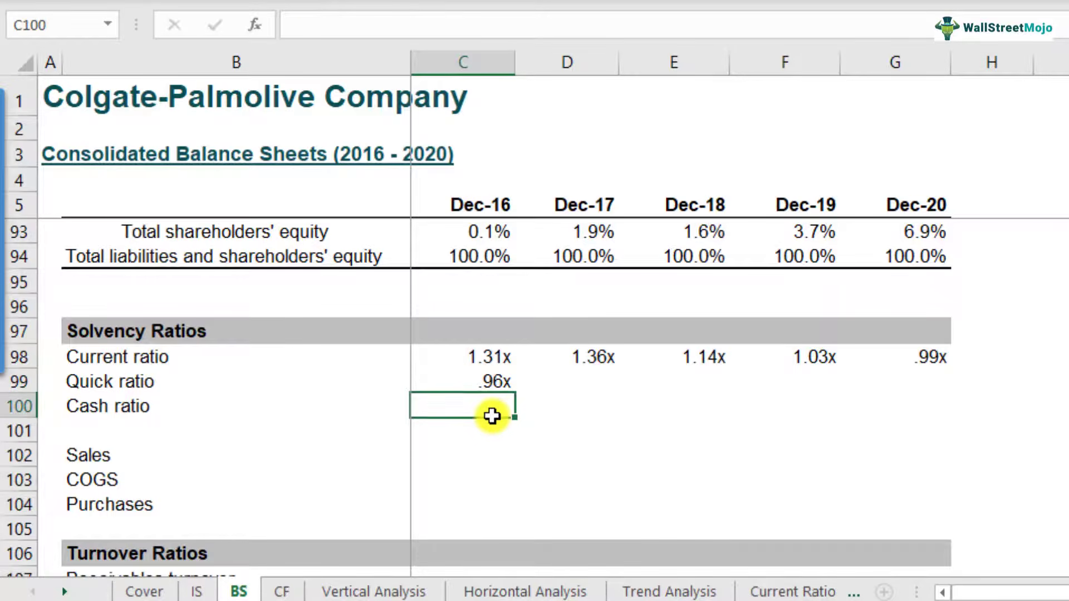
pyautogui.click(474, 354)
pyautogui.click(477, 459)
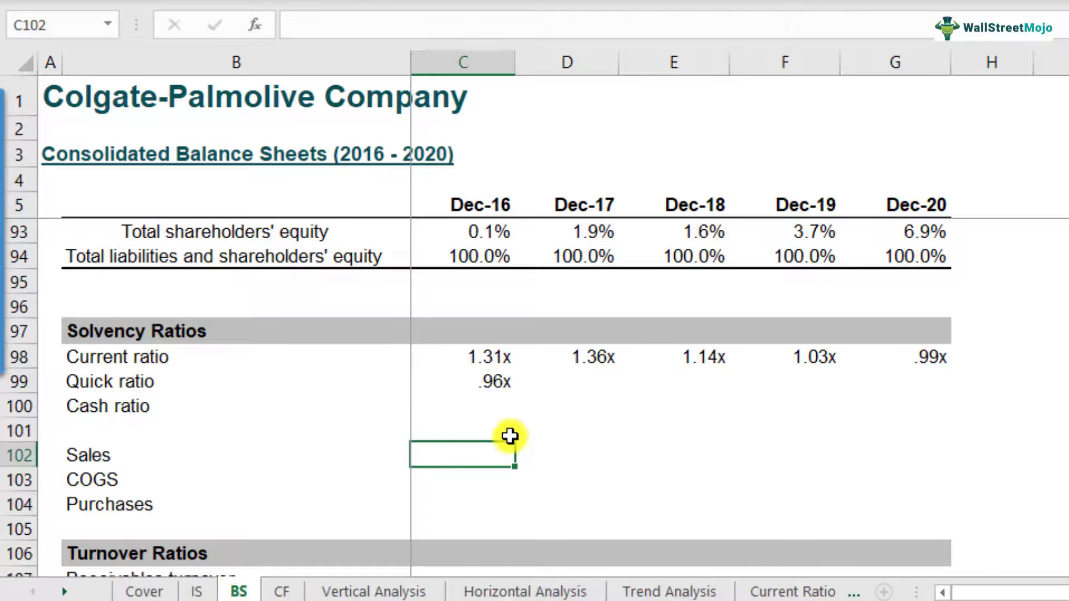
pyautogui.click(466, 388)
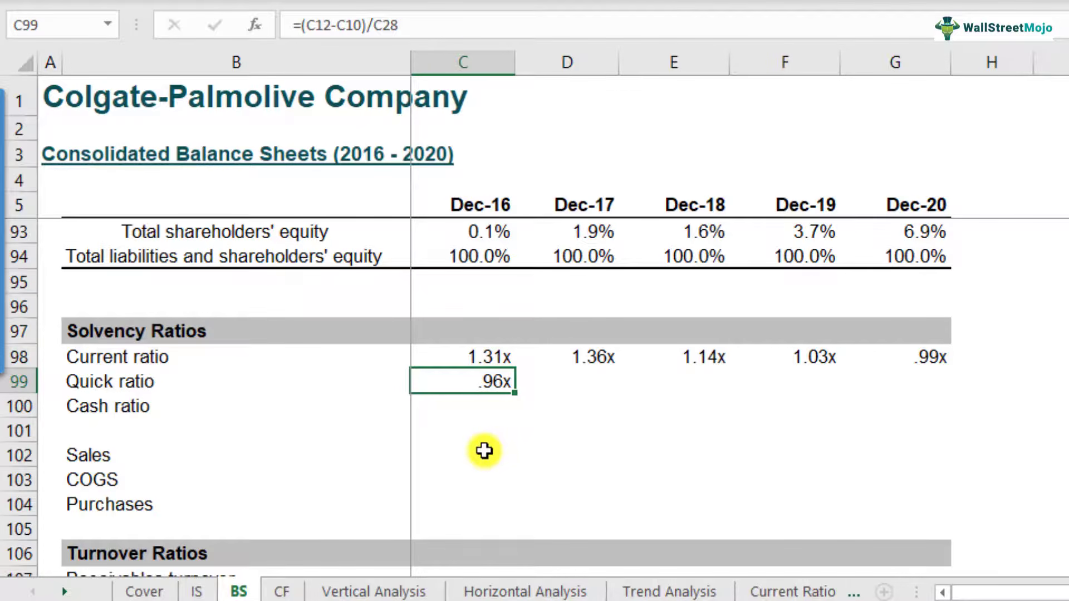
pyautogui.hotkey('ctrl', 'c')
pyautogui.press('Right')
pyautogui.hotkey('shift', 'Right')
pyautogui.hotkey('shift', 'Right')
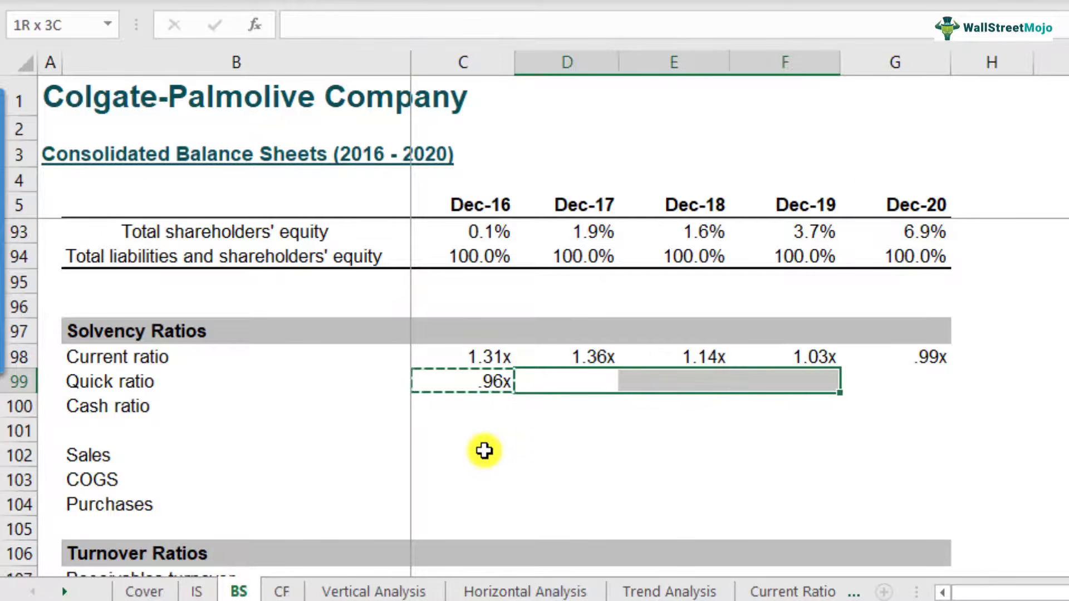
pyautogui.hotkey('shift', 'Right')
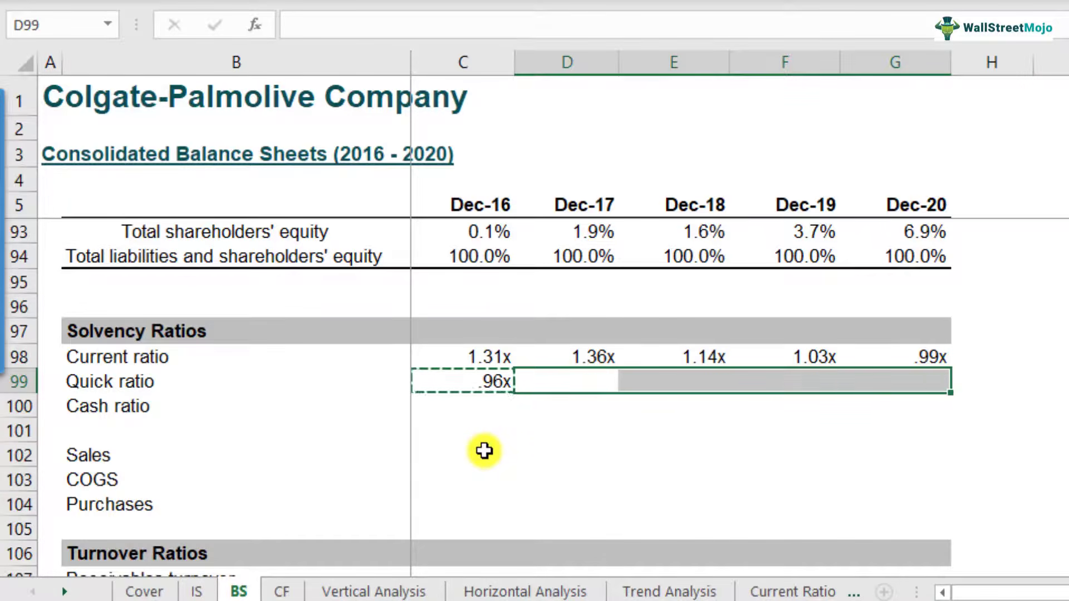
pyautogui.hotkey('ctrl', 'v')
# Check the copied quick ratio formulas and results for Dec-17 through Dec-20 in D99:G99.
pyautogui.press('Down')
pyautogui.press('Up')
pyautogui.press('F2')
pyautogui.press('Escape')
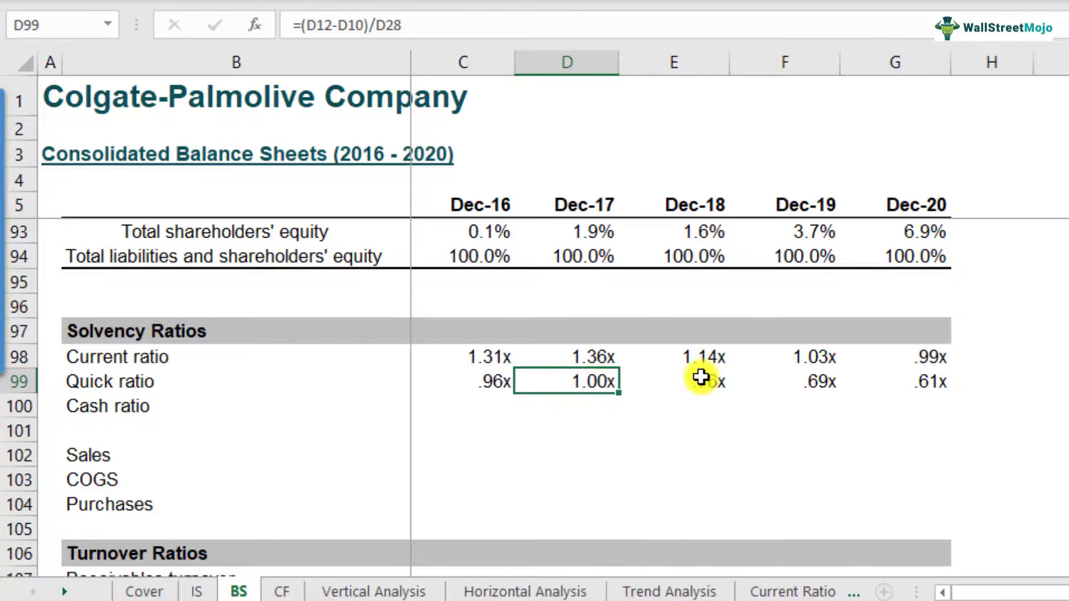
pyautogui.press('Right')
pyautogui.press('Right')
pyautogui.press('Right')
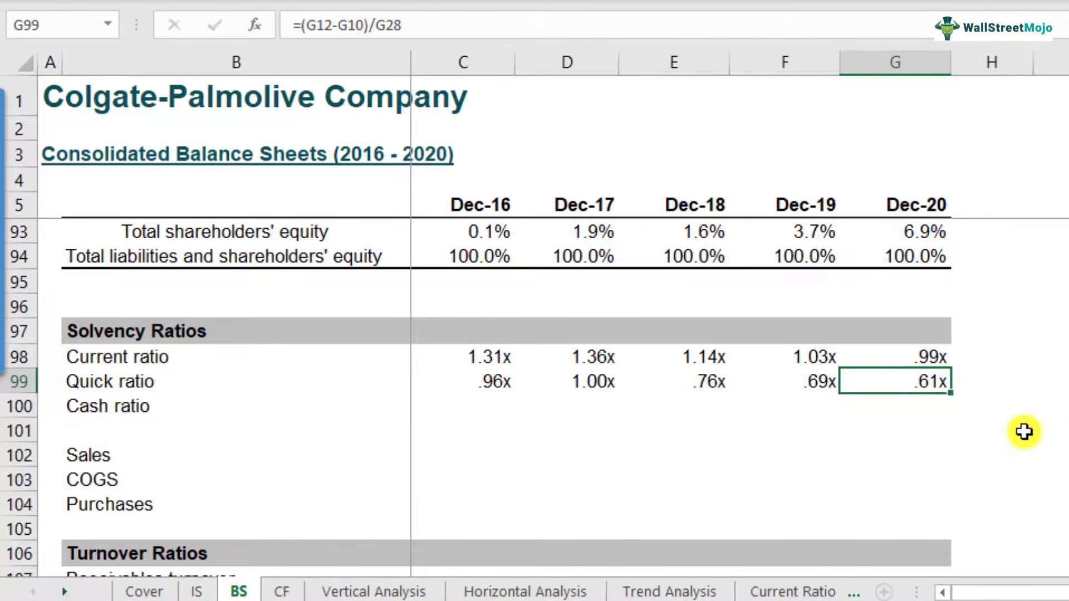
# Compare the current ratio and quick ratio in rows 98 and 99 for Dec-18 through Dec-20, including their formulas.
pyautogui.press('Left')
pyautogui.press('Left')
pyautogui.press('Up')
pyautogui.press('Down')
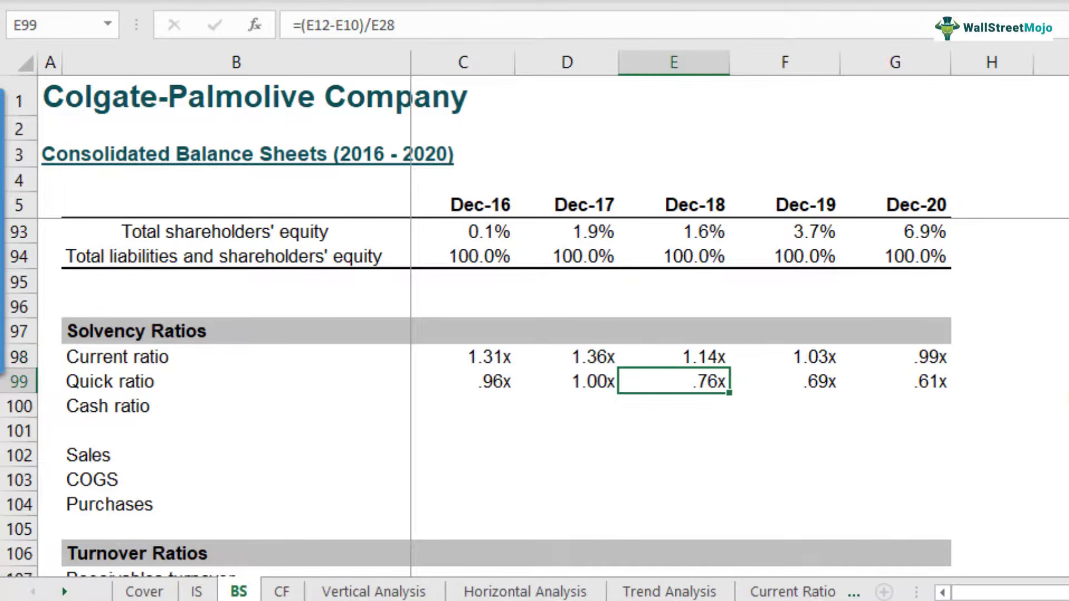
pyautogui.press('Right')
pyautogui.press('Right')
pyautogui.press('Up')
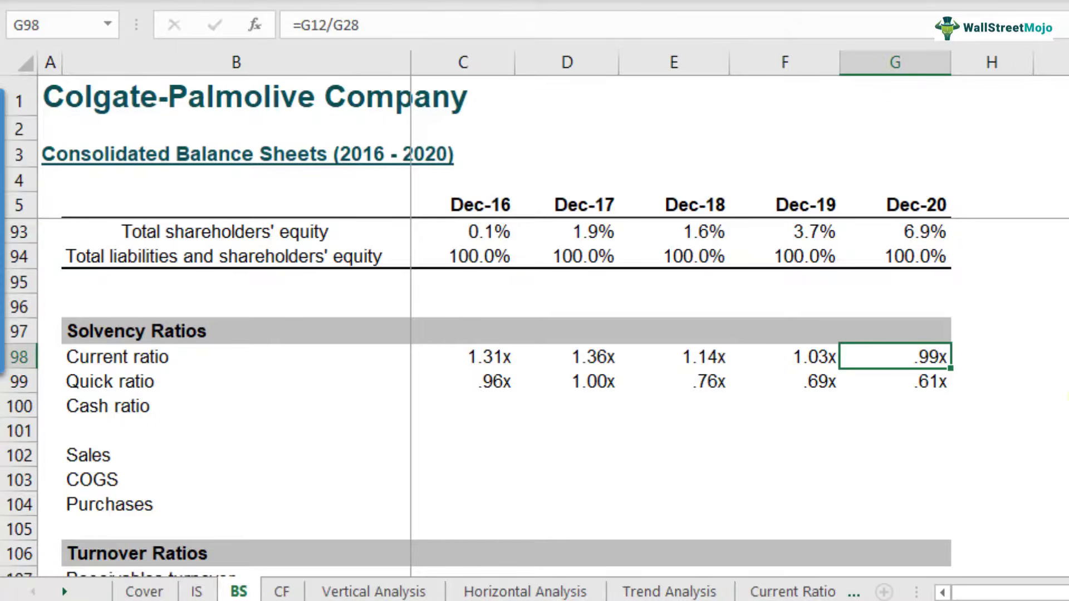
pyautogui.press('Down')
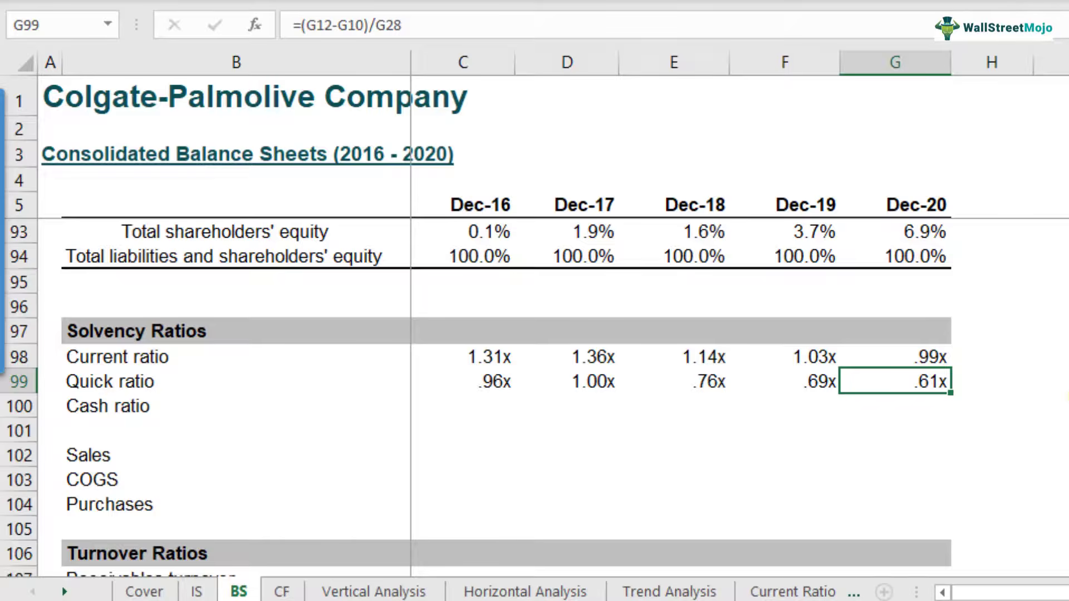
# Add the comment "doesn't look good" in H99 beside the Dec-20 quick ratio, correcting any typing errors in it.
pyautogui.press('Right')
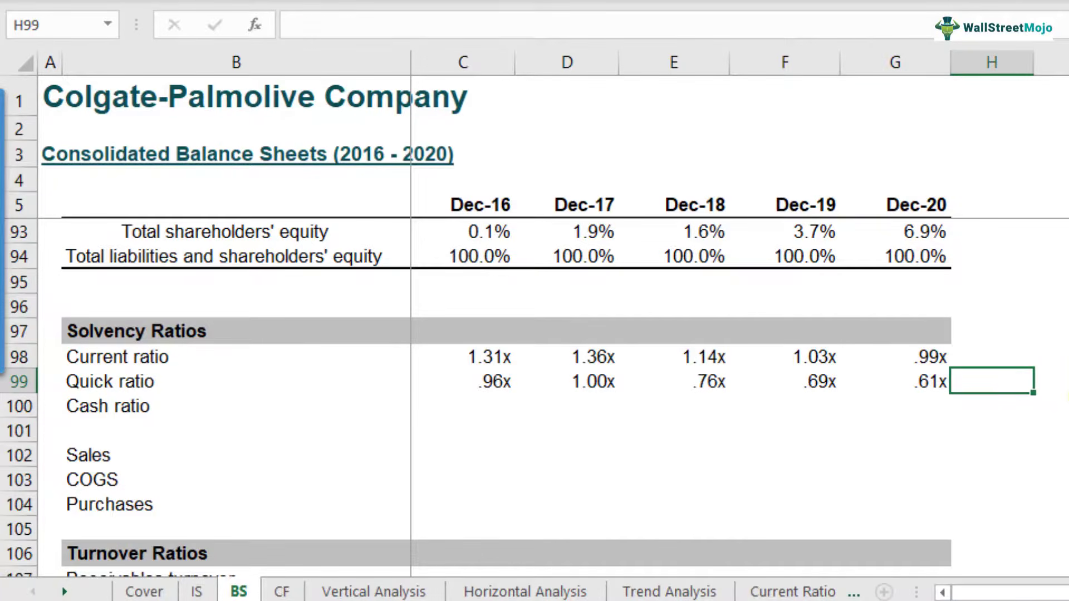
pyautogui.write("doesn' tlook")
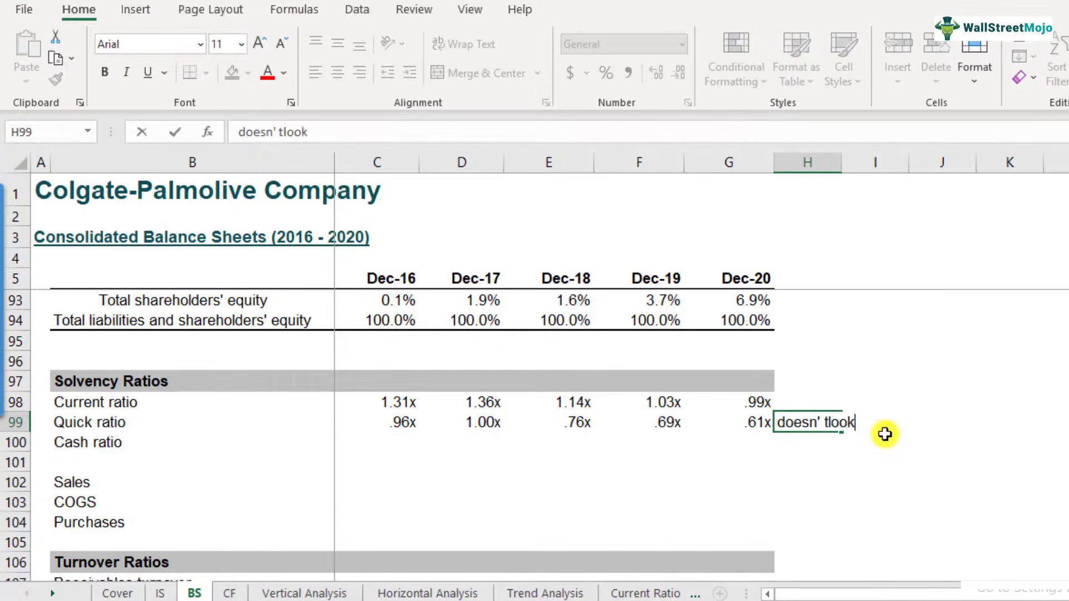
pyautogui.press('Return')
pyautogui.press('Up')
pyautogui.press('F2')
pyautogui.press('Left')
pyautogui.press('Left')
pyautogui.press('BackSpace')
pyautogui.press('Right')
pyautogui.press('Return')
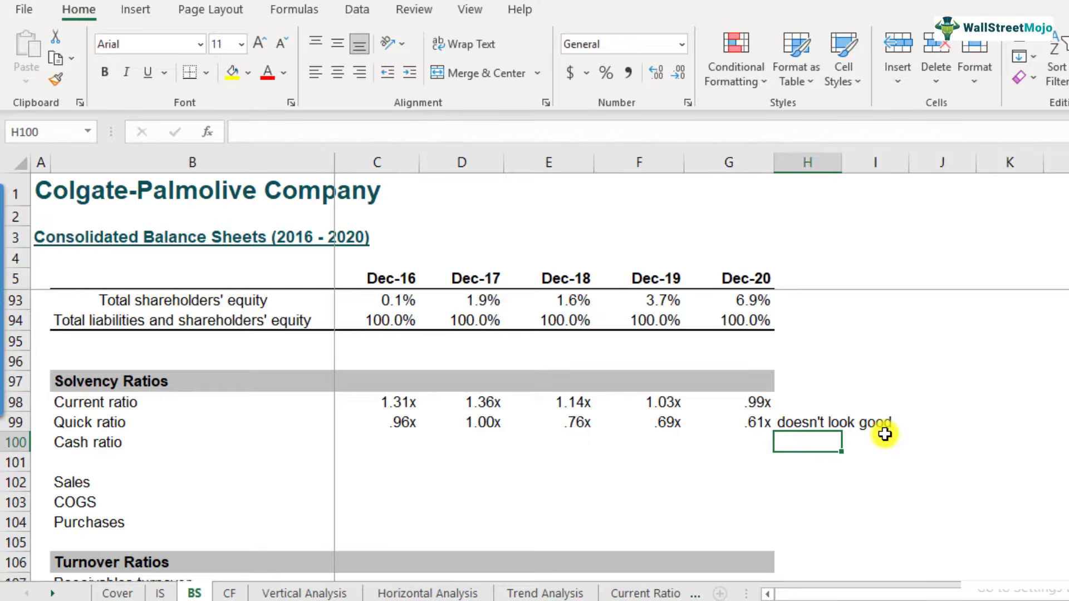